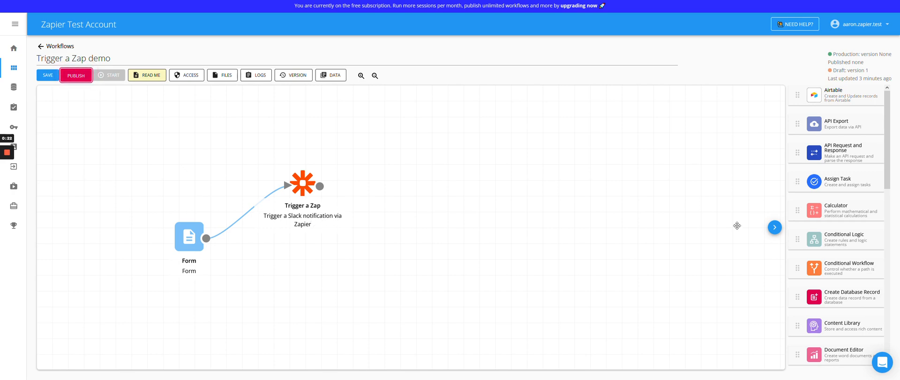
Look through the available workflow components and the form that feeds the Trigger a Zap component, returning to the workflow canvas.
scroll(827, 224, down, 12)
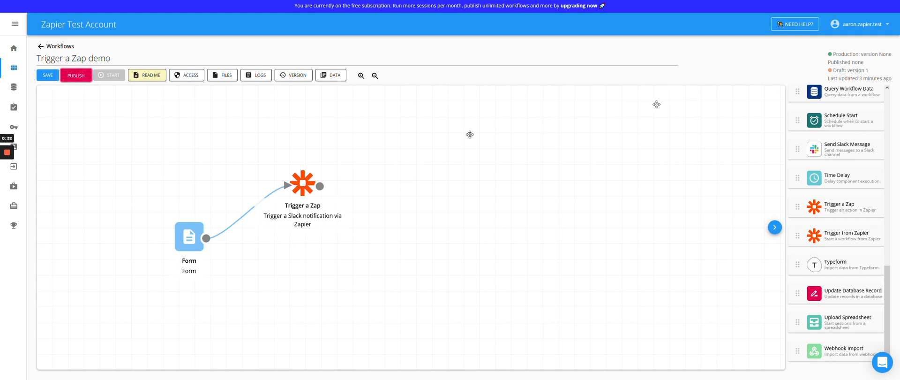
double_click(187, 237)
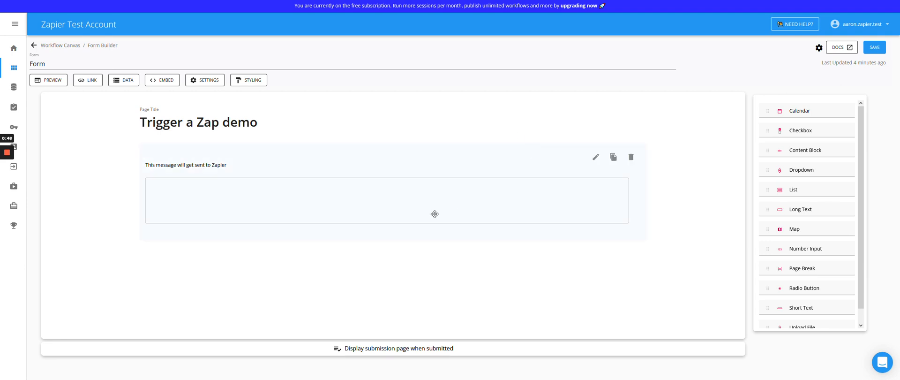
click(34, 46)
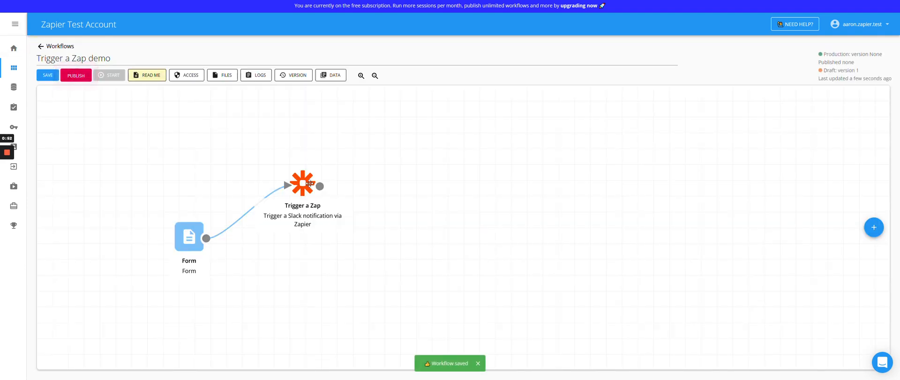
Open the Trigger a Zap component and examine its Component ID alongside the blank Zap in Zapier.
double_click(304, 185)
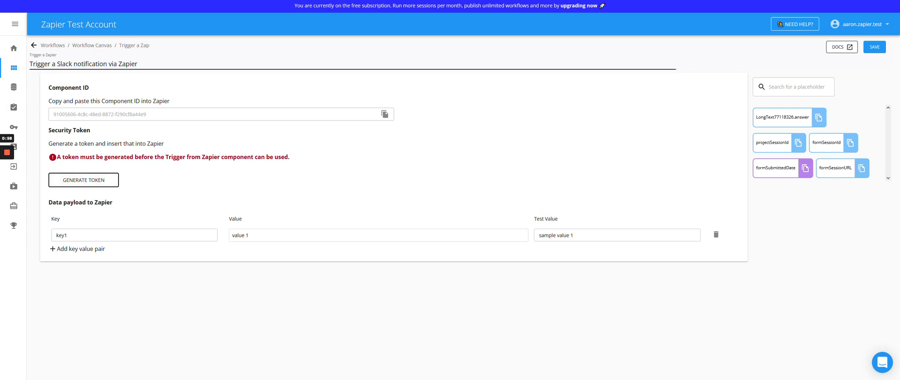
click(105, 6)
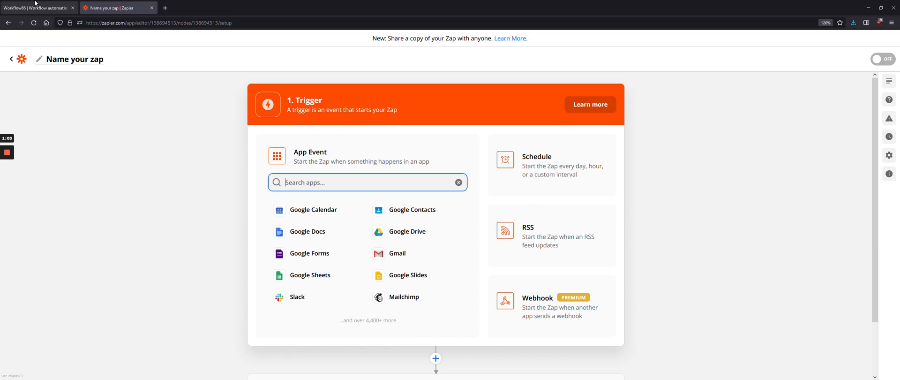
click(35, 3)
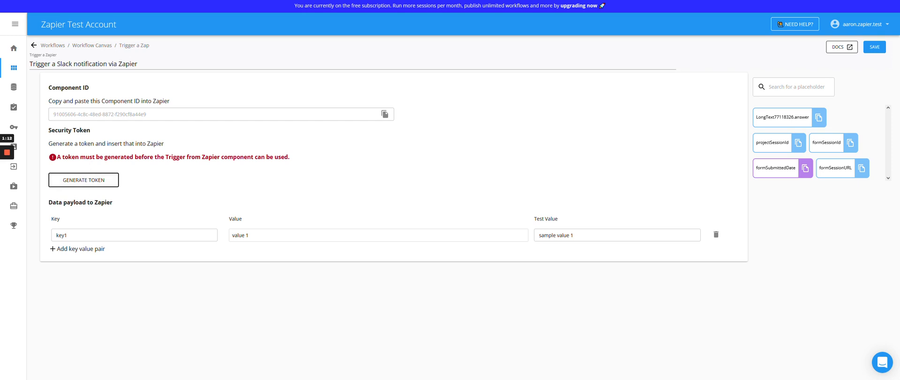
drag(56, 115, 156, 115)
click(161, 114)
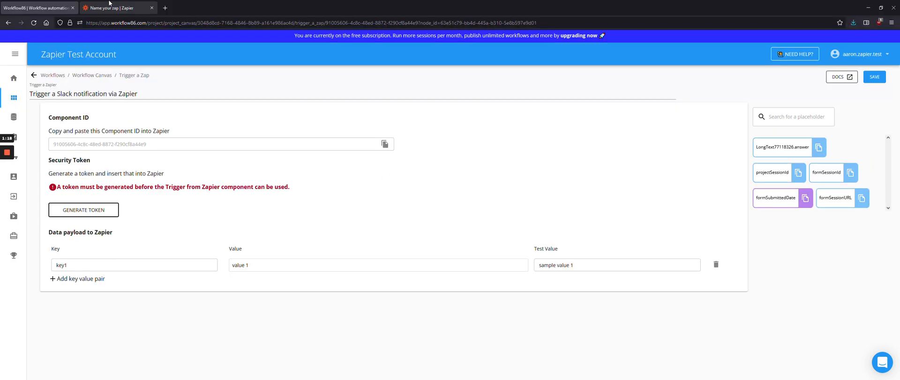
Switch to Zapier and set the Zap's trigger to the Workflow86 app with the Trigger a Zap event.
click(108, 3)
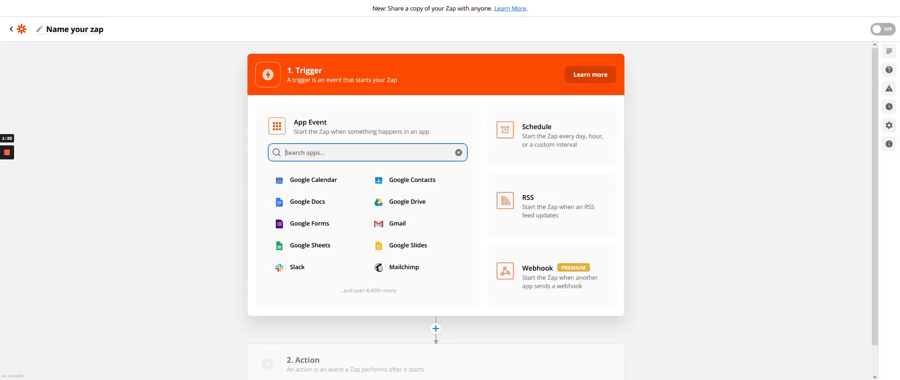
text(workflow)
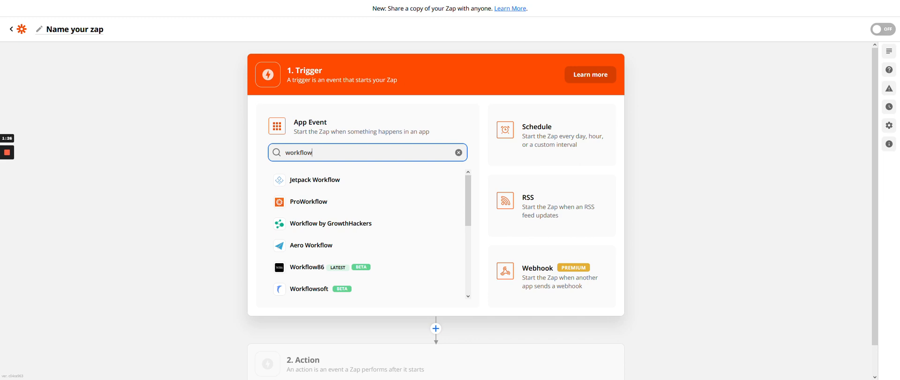
click(312, 271)
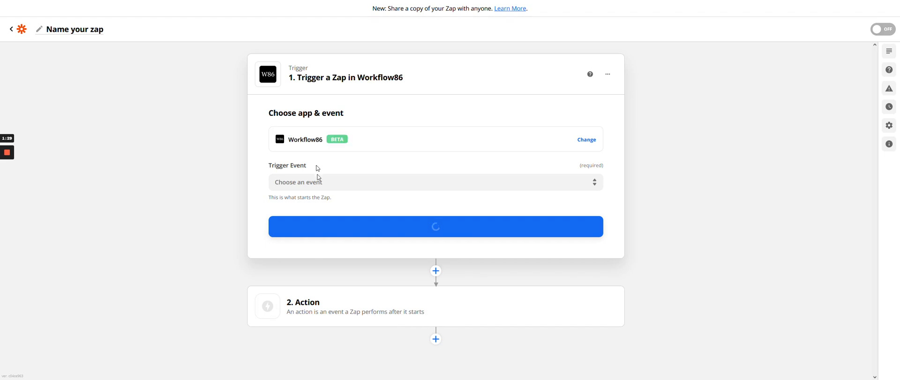
click(314, 182)
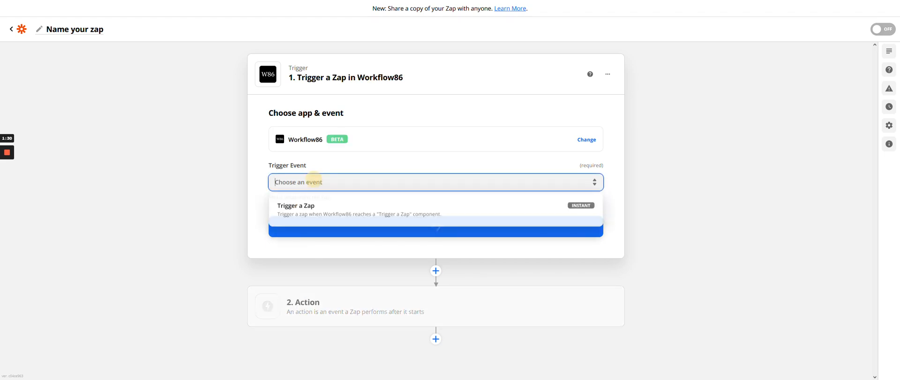
click(306, 213)
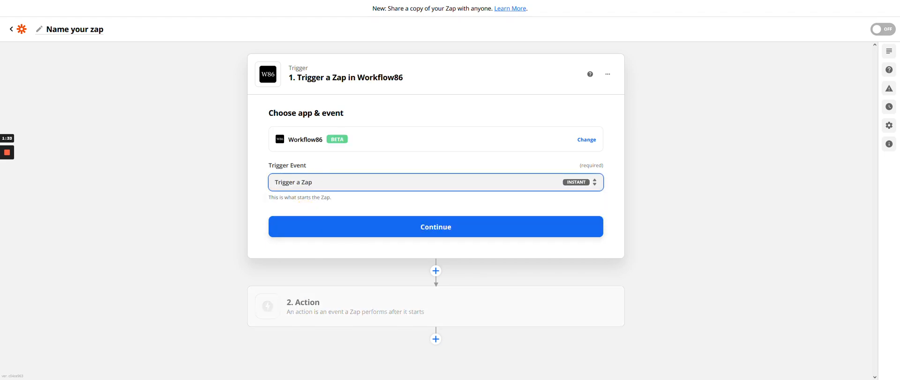
click(332, 230)
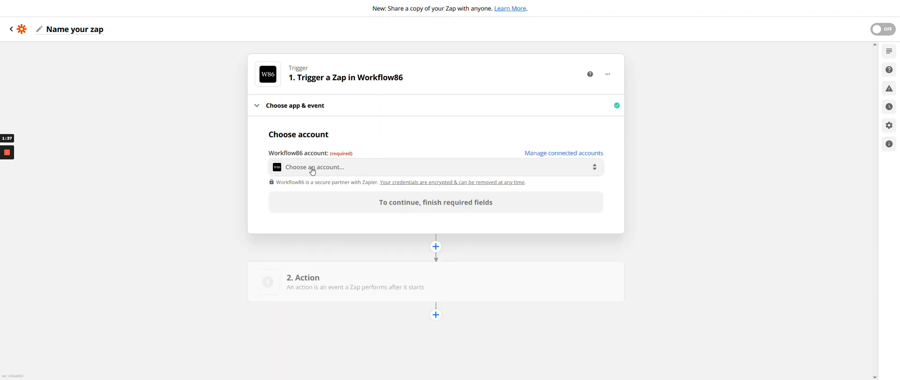
click(10, 4)
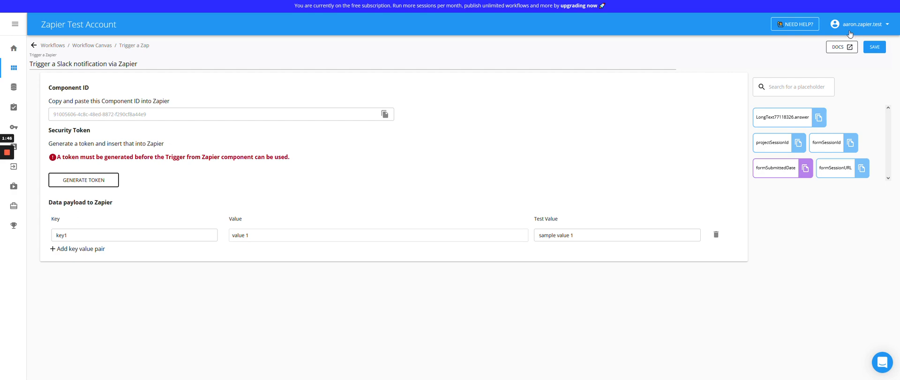
mouse_move(150, 2)
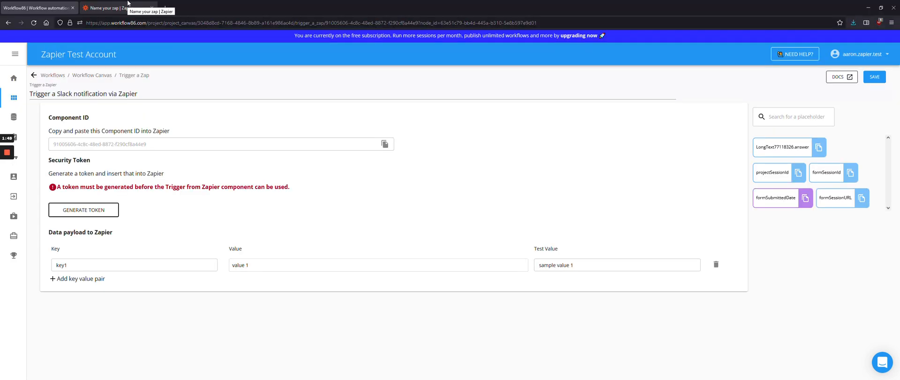
click(128, 2)
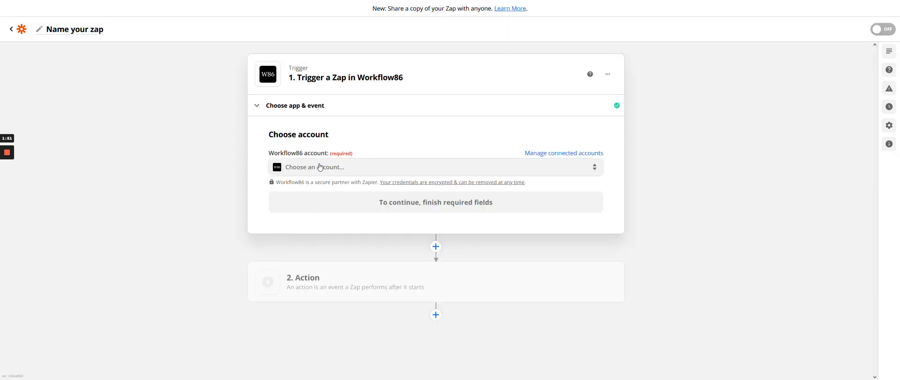
click(319, 168)
click(322, 313)
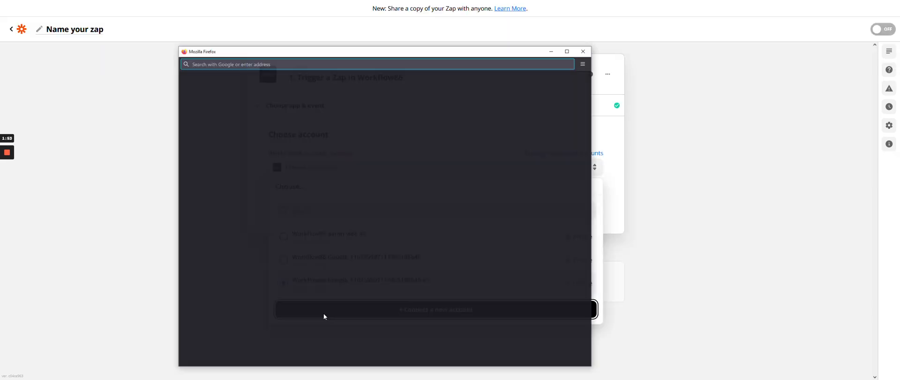
click(40, 8)
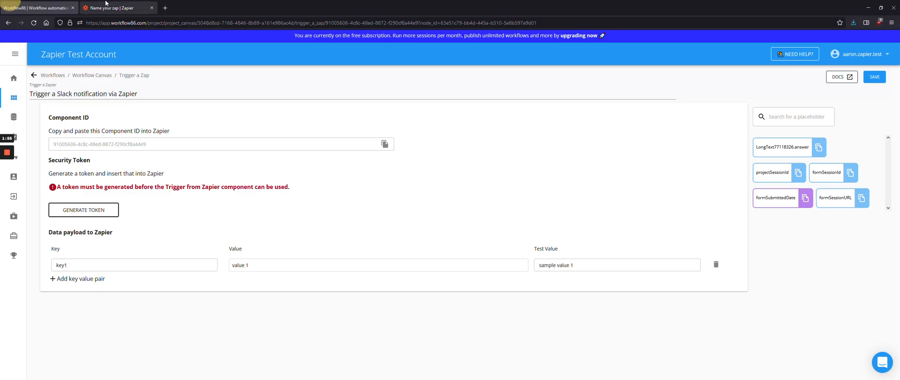
click(114, 3)
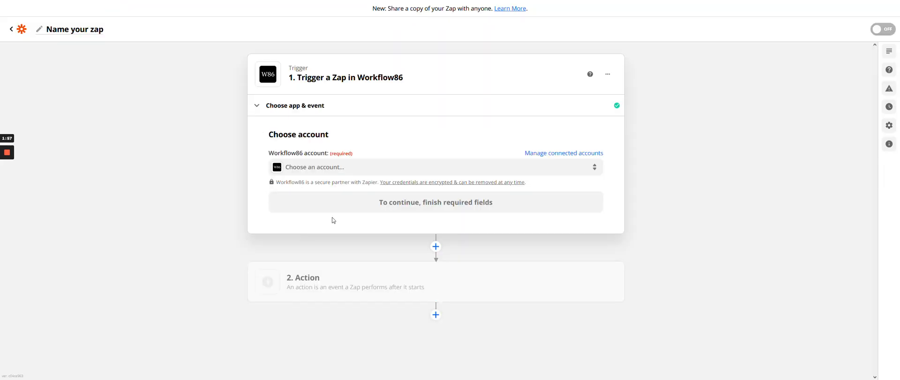
Connect a new Workflow86 account to the trigger by signing in with the account username and password, save the login and continue.
click(319, 167)
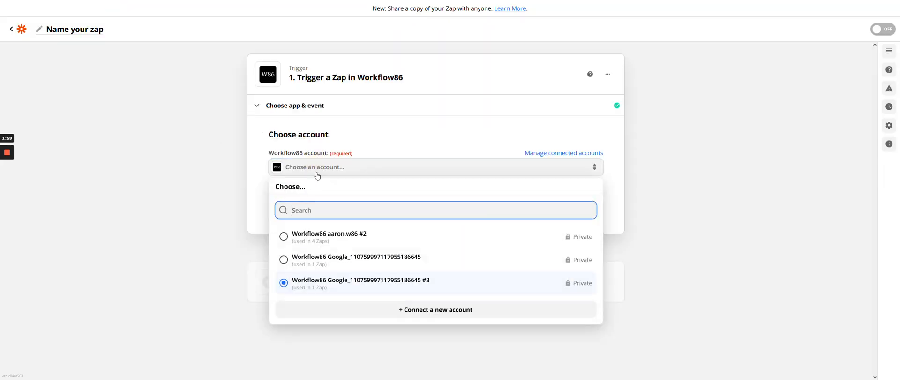
click(334, 307)
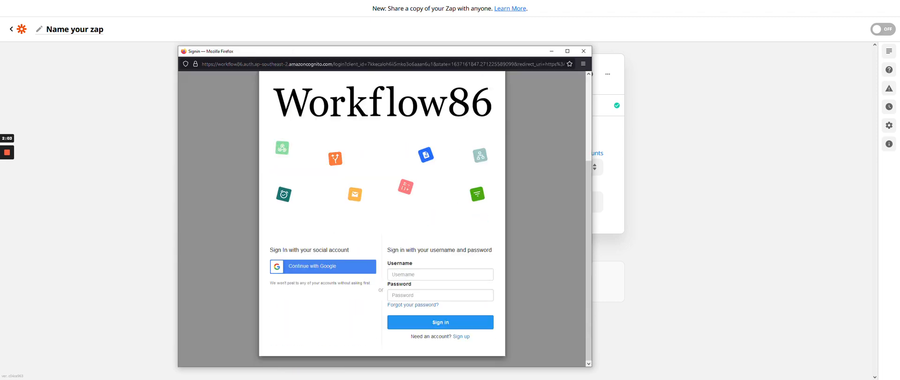
click(400, 274)
text(aaron.zapier.test)
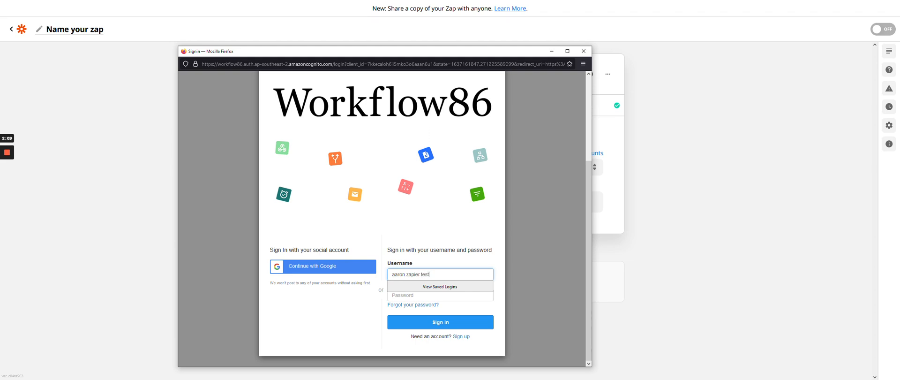
key(Tab)
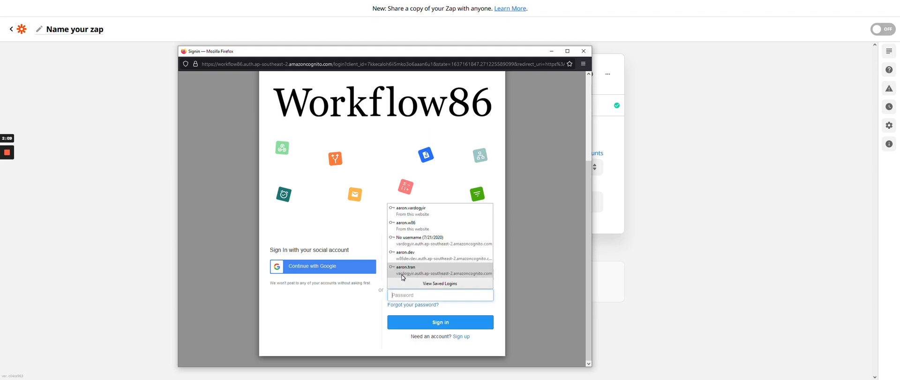
text(•)
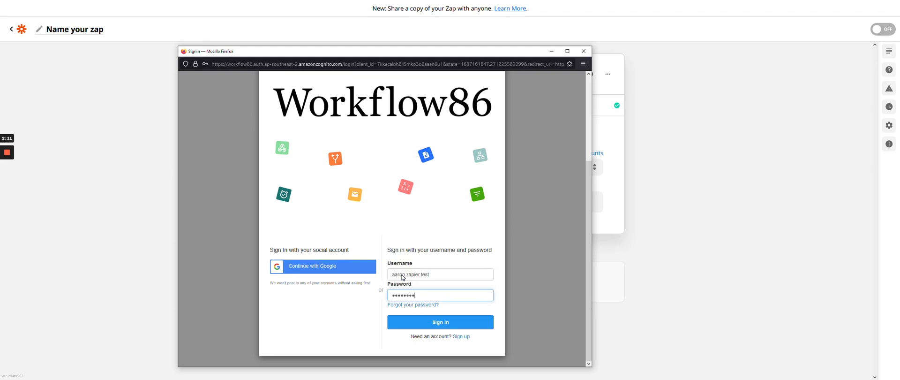
click(438, 322)
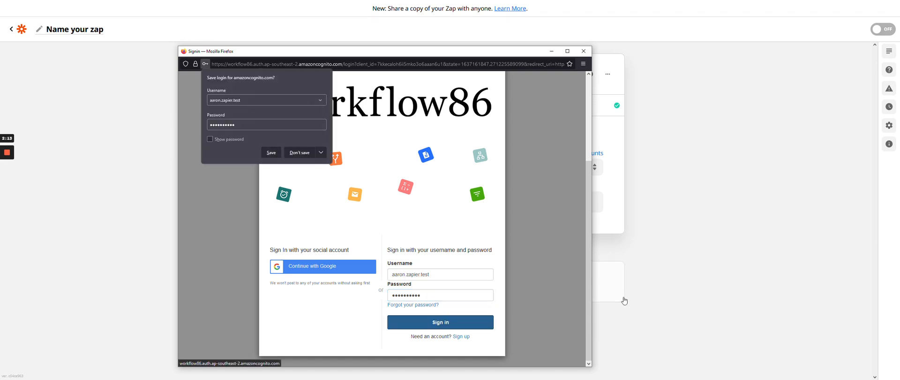
click(271, 153)
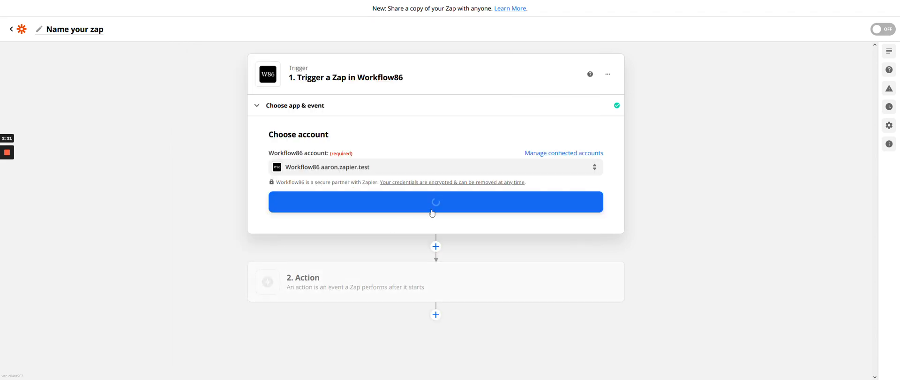
click(439, 204)
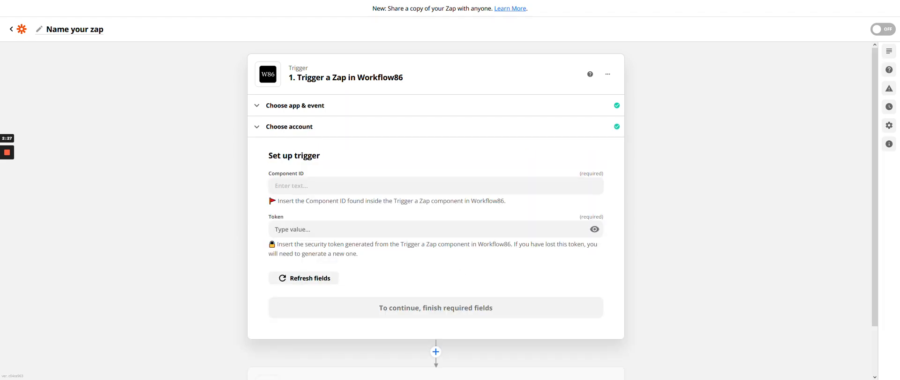
Copy the Component ID from the Trigger a Zap component in Workflow86 into the trigger's Component ID field in Zapier.
mouse_move(2, 2)
click(32, 3)
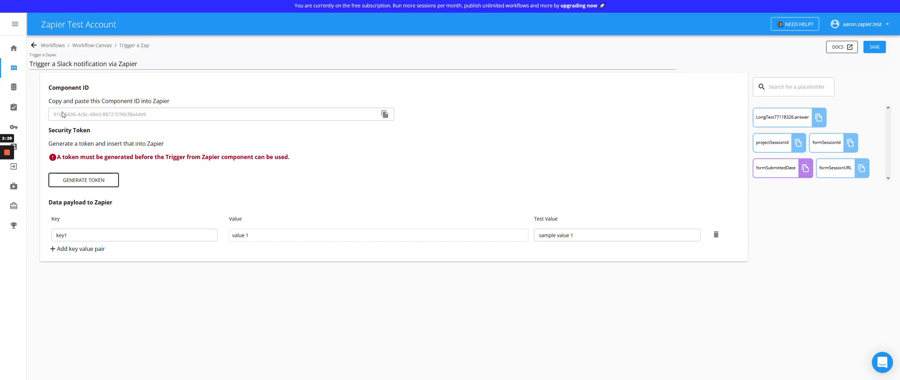
drag(56, 114, 166, 121)
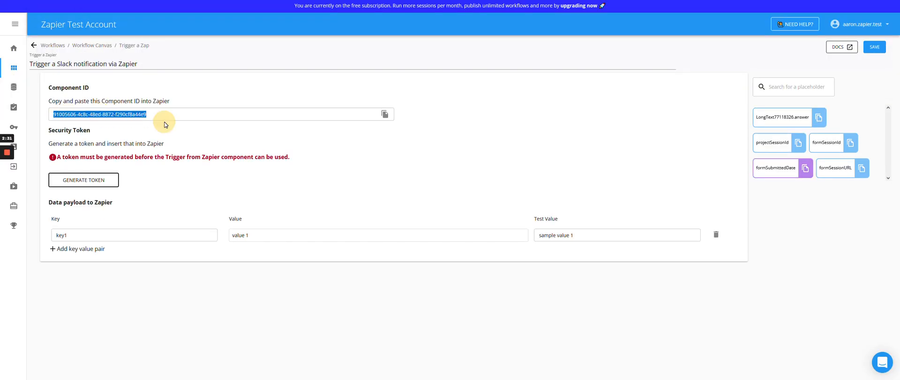
key(ctrl+c)
click(131, 2)
click(312, 184)
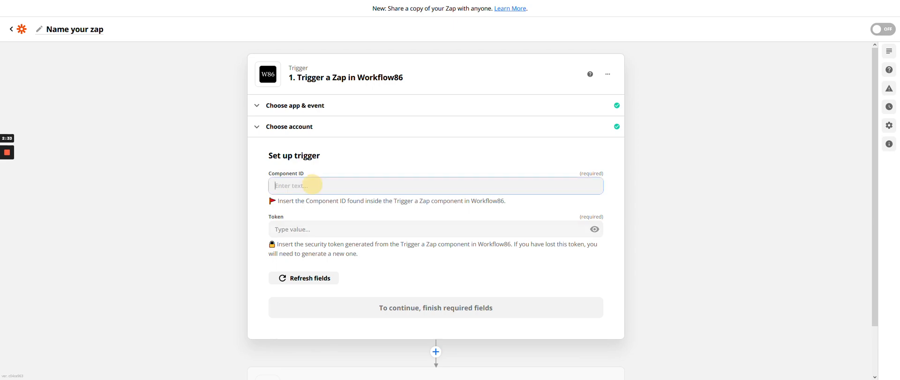
key(ctrl+v)
click(170, 219)
Generate a security token for the Trigger a Zap component in Workflow86, reveal it and copy it.
click(31, 4)
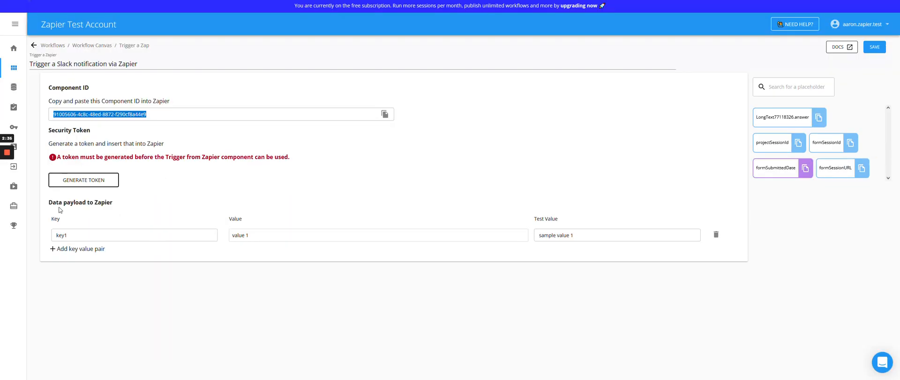
click(74, 181)
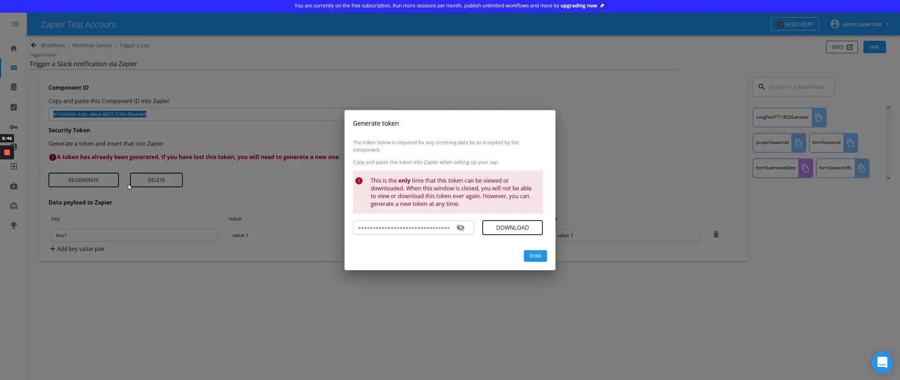
click(461, 229)
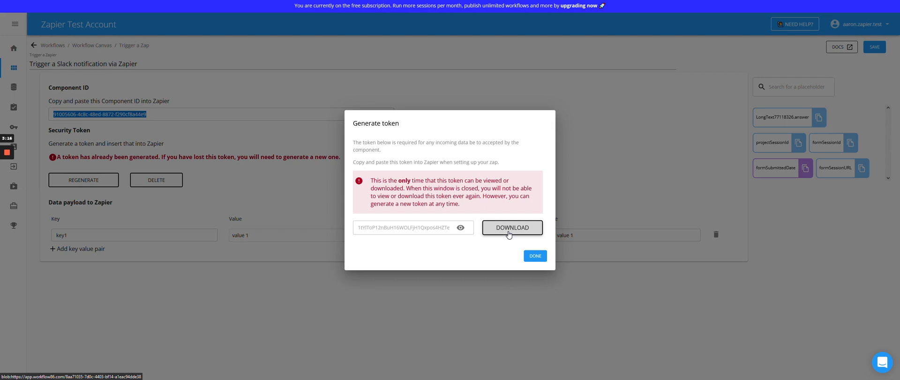
click(414, 232)
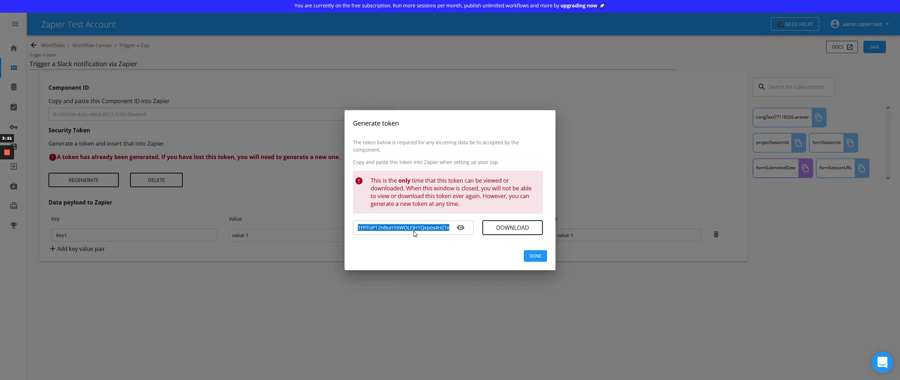
Paste the security token into the trigger's Token field in Zapier, continue and decline saving it as a browser login.
click(104, 5)
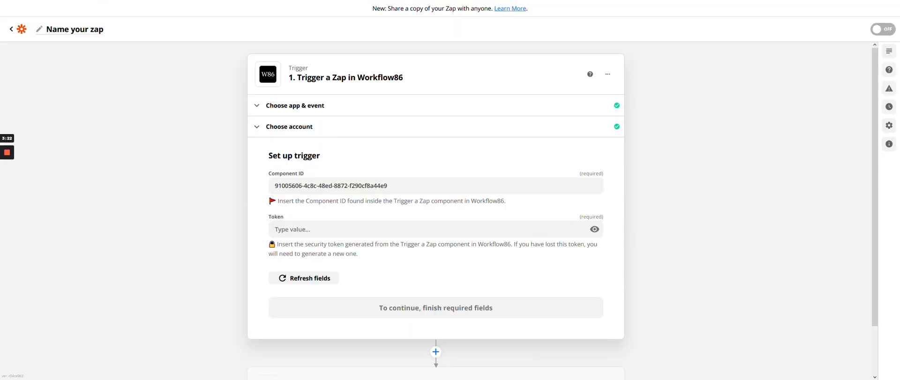
click(286, 229)
key(ctrl+v)
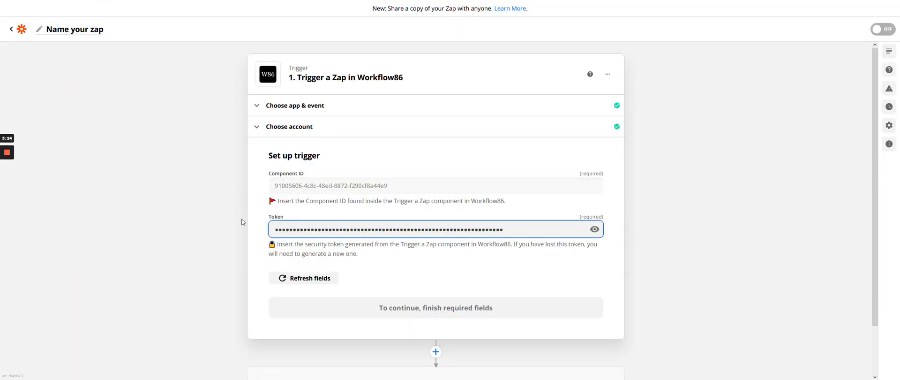
click(199, 220)
click(412, 305)
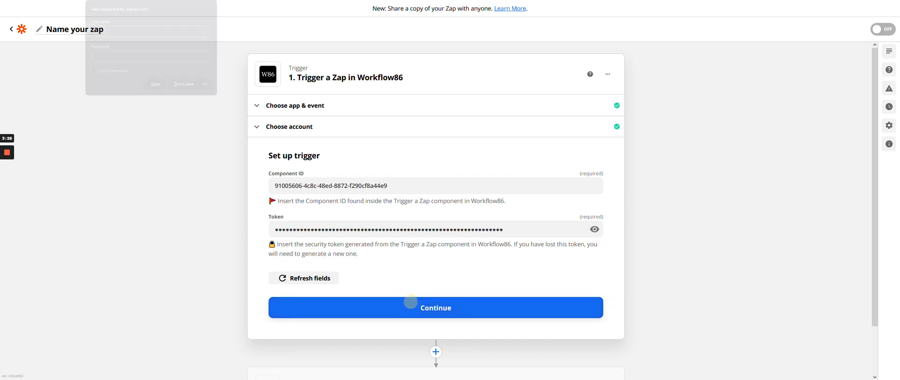
click(181, 85)
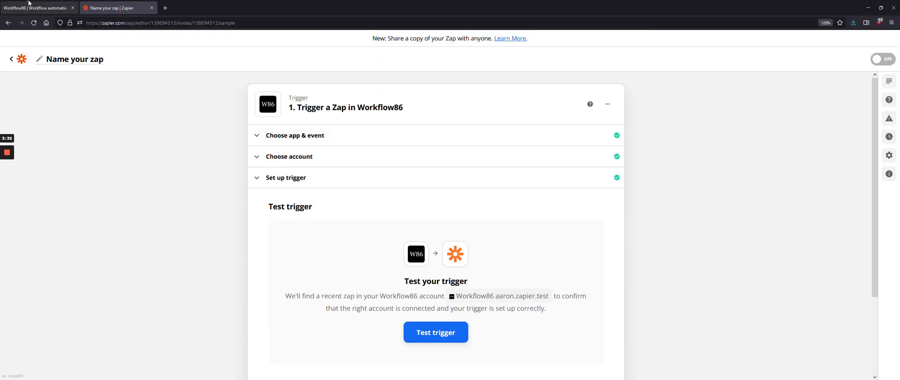
Close the token dialog in Workflow86, then clear the payload pair's value and rename its key to message.
click(29, 3)
click(537, 259)
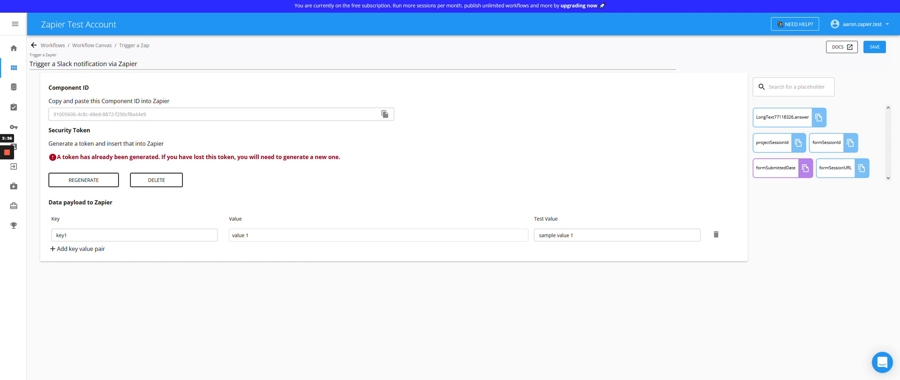
drag(46, 203, 108, 202)
click(172, 204)
drag(248, 235, 177, 235)
key(BackSpace)
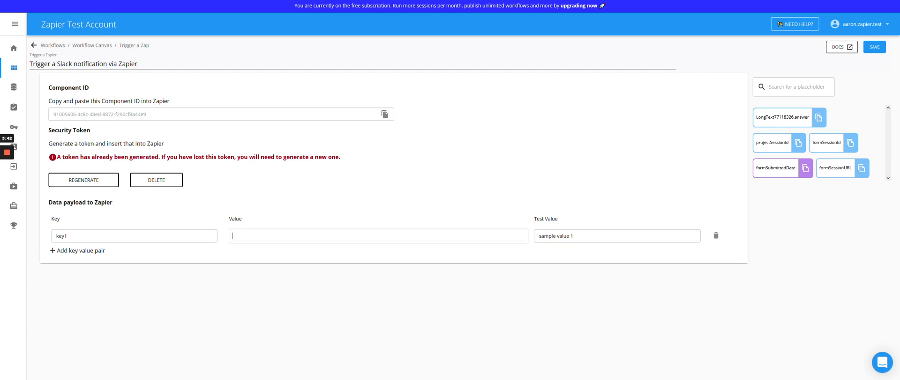
key(shift+Tab)
text(me)
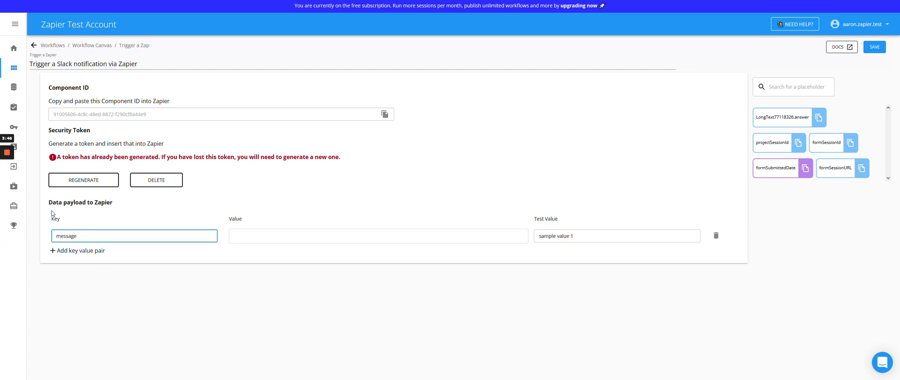
Set the message key's value to the ${LongText77118326.answer} placeholder.
click(297, 238)
text($)
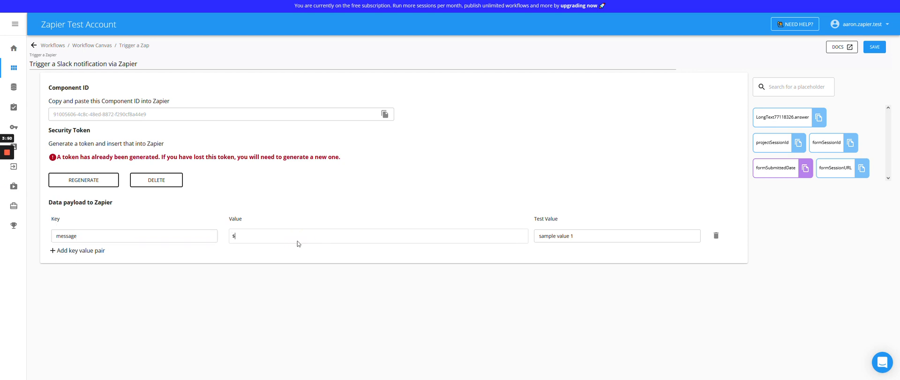
text({)
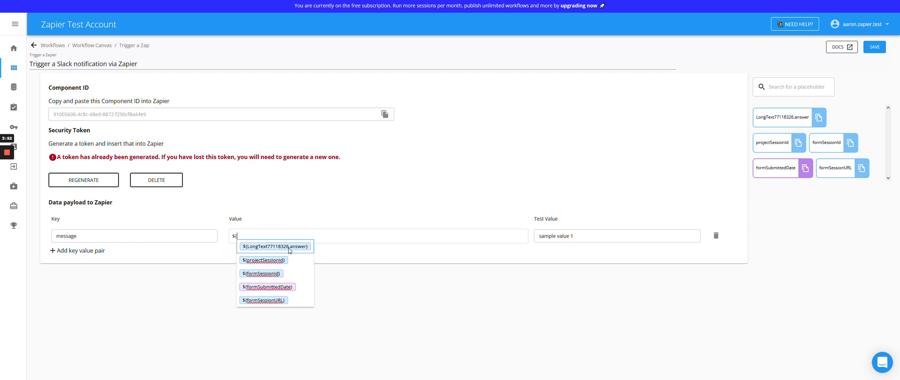
click(289, 249)
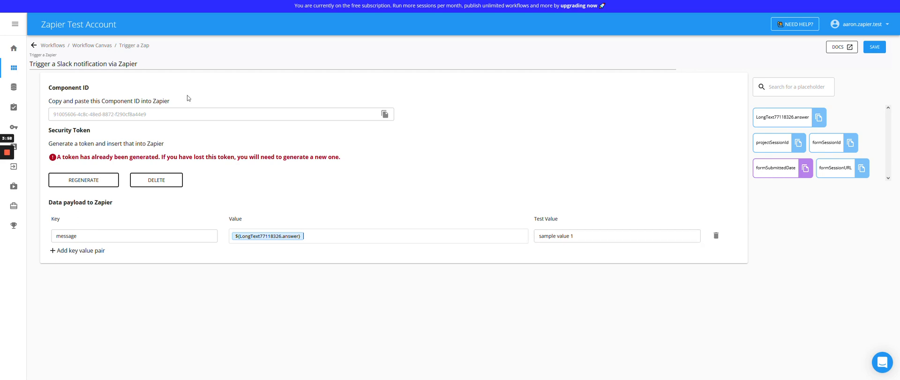
click(100, 4)
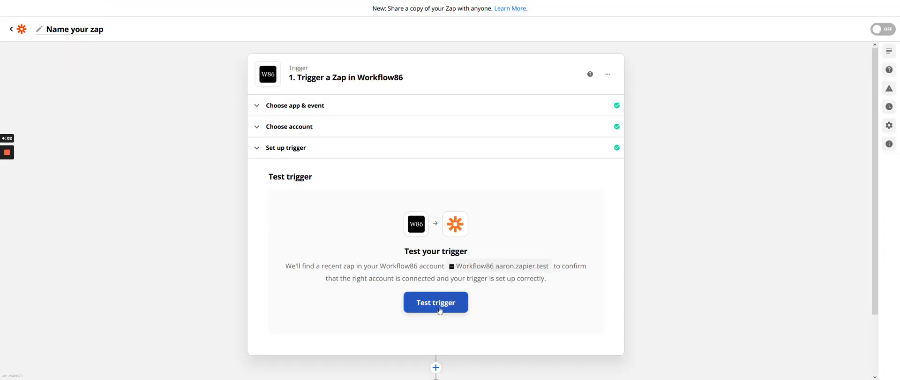
click(23, 3)
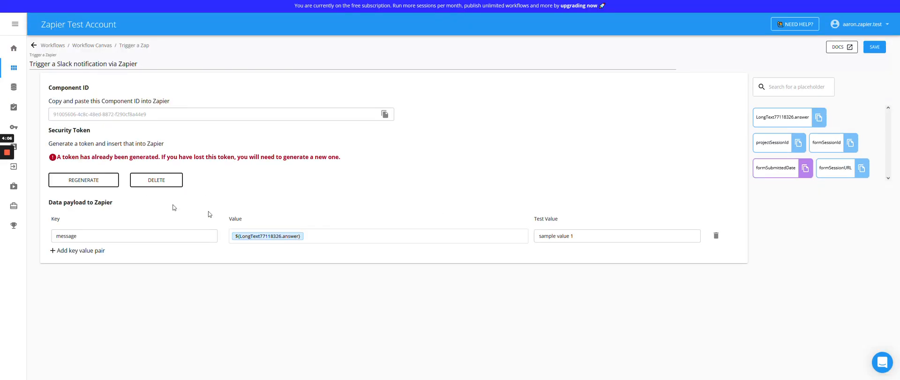
click(94, 3)
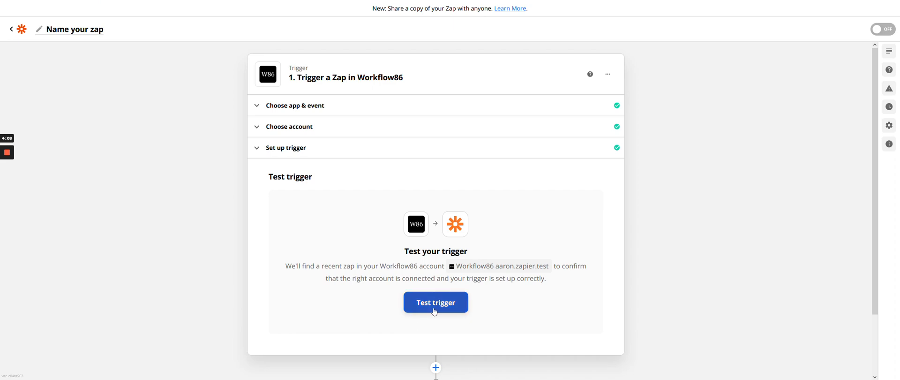
click(22, 3)
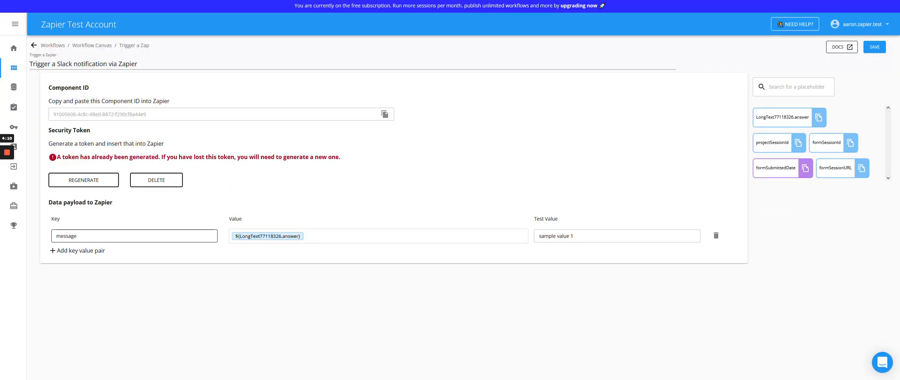
Return to the workflow canvas and publish version 1 of the Trigger a Zap demo workflow.
click(34, 45)
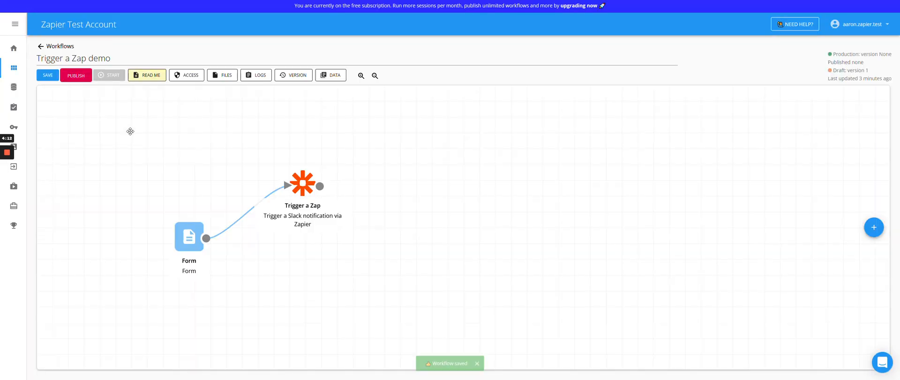
click(79, 82)
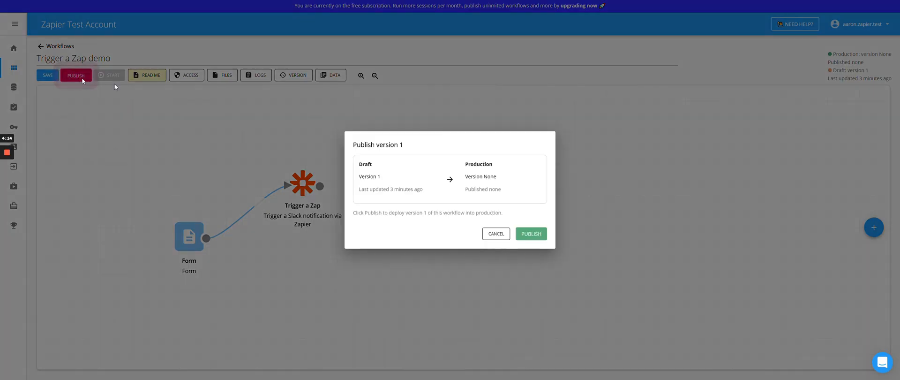
click(539, 237)
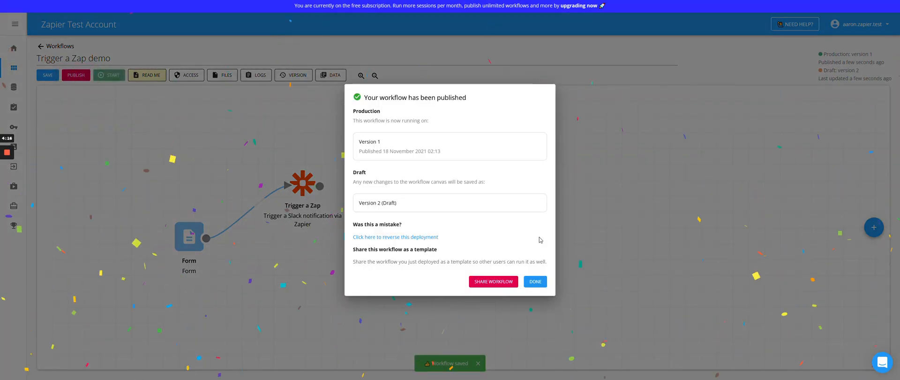
click(536, 281)
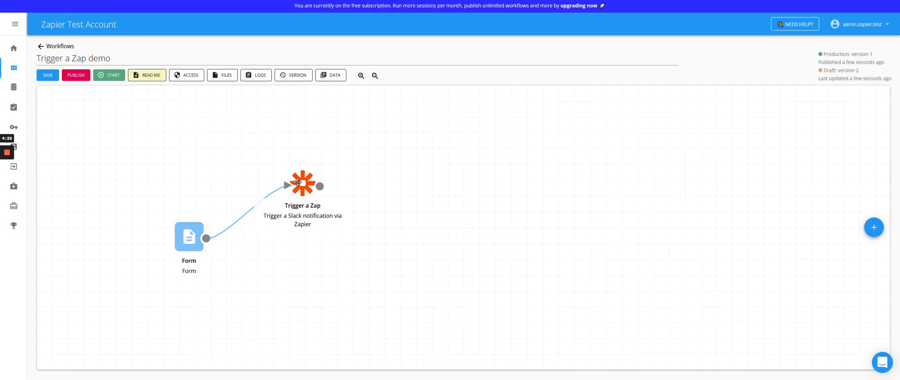
Reopen the Trigger a Zap component and review the test value of the message key.
double_click(298, 182)
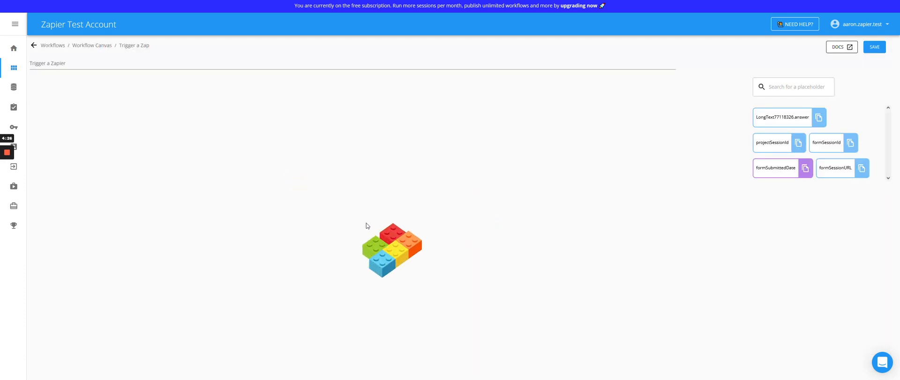
triple_click(534, 236)
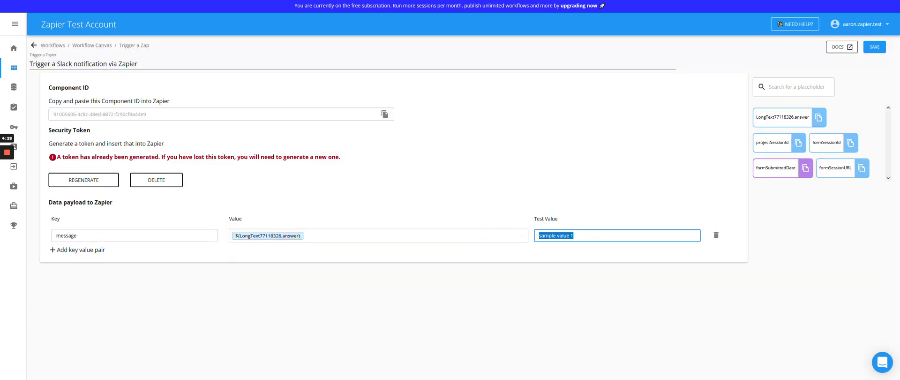
click(471, 206)
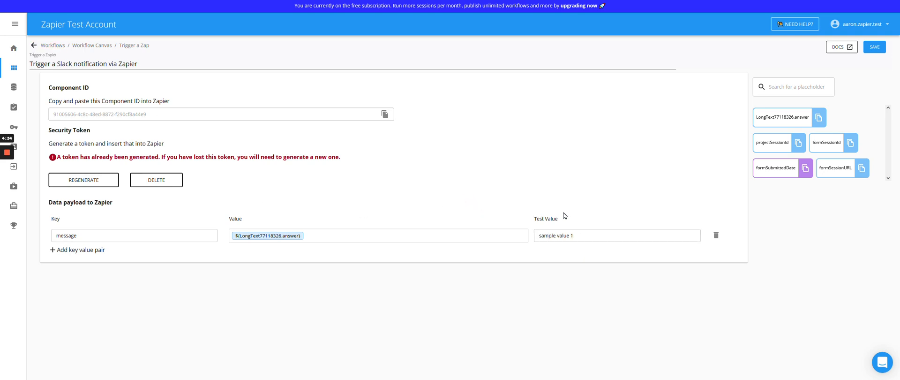
Switch to Zapier, test the trigger and check the message value in the returned sample.
click(127, 6)
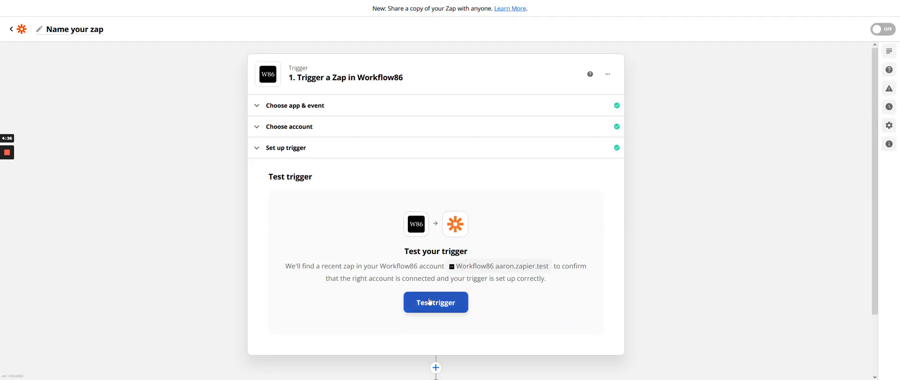
click(429, 303)
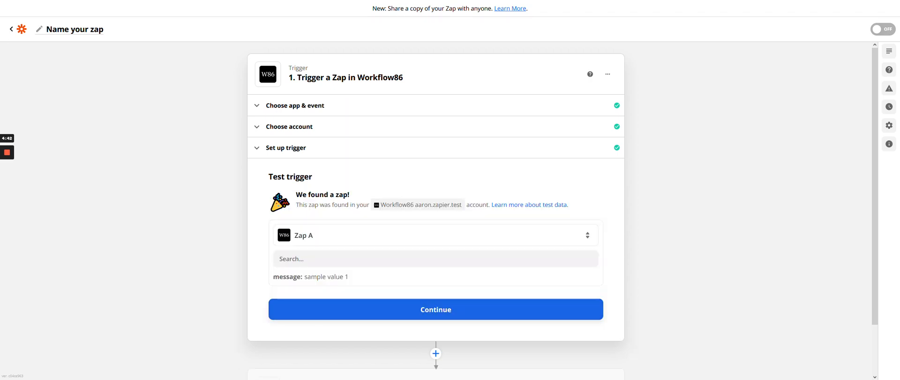
drag(305, 278, 365, 277)
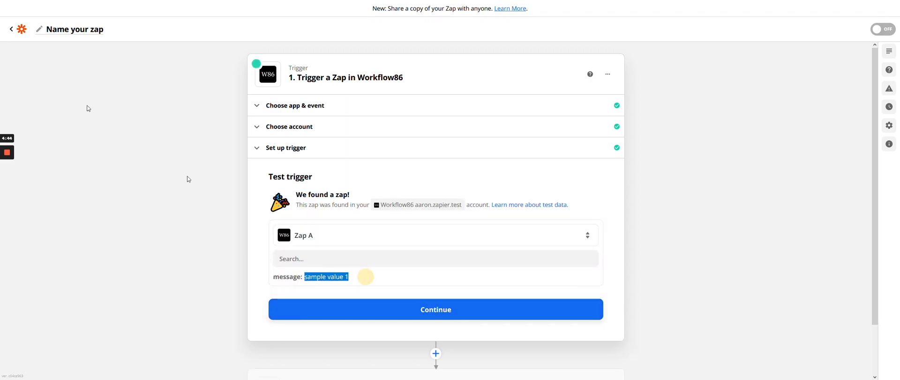
Compare the message key's test value in Workflow86 with the message value in the Zapier trigger test.
click(18, 5)
drag(592, 233, 533, 232)
click(531, 209)
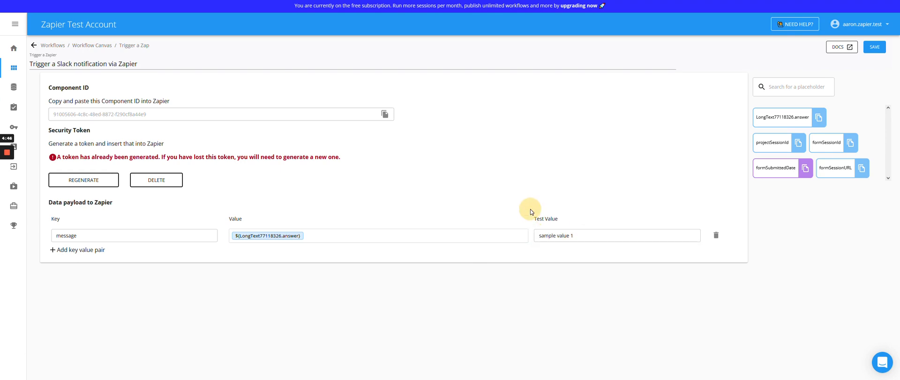
click(94, 5)
click(368, 277)
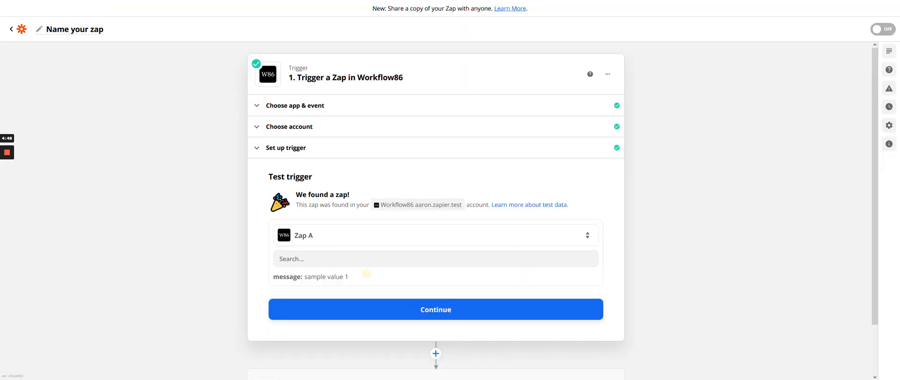
Accept the trigger sample and add a Slack action with the Send Channel Message event.
click(406, 314)
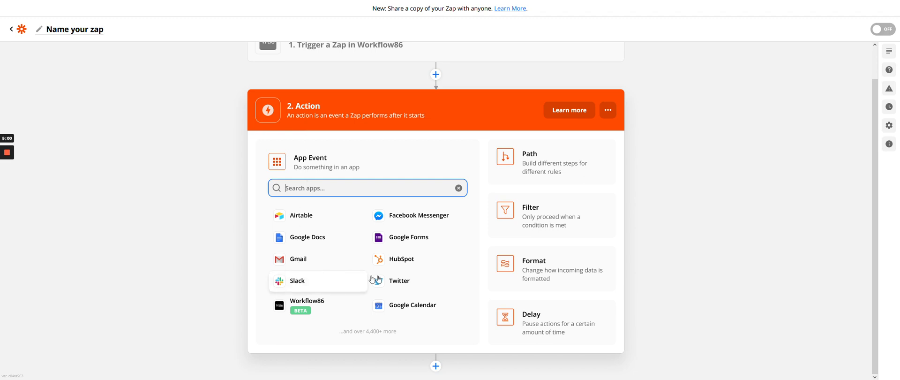
click(290, 282)
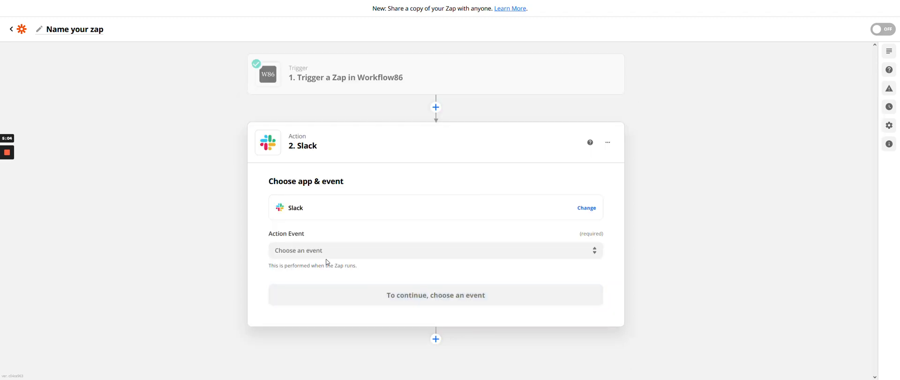
click(316, 254)
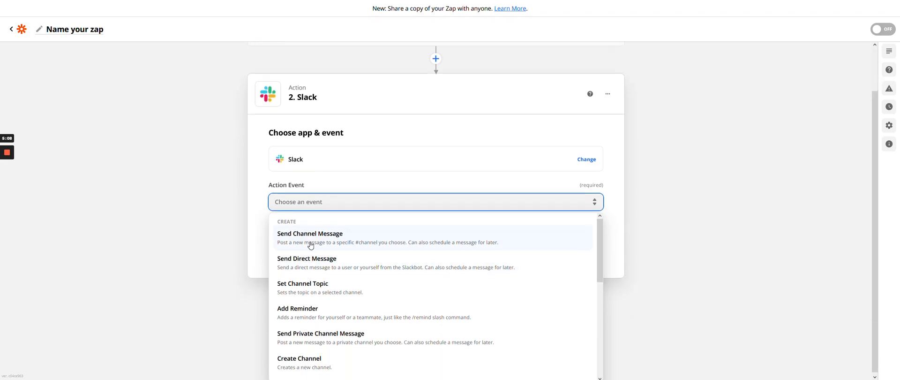
click(307, 238)
click(380, 294)
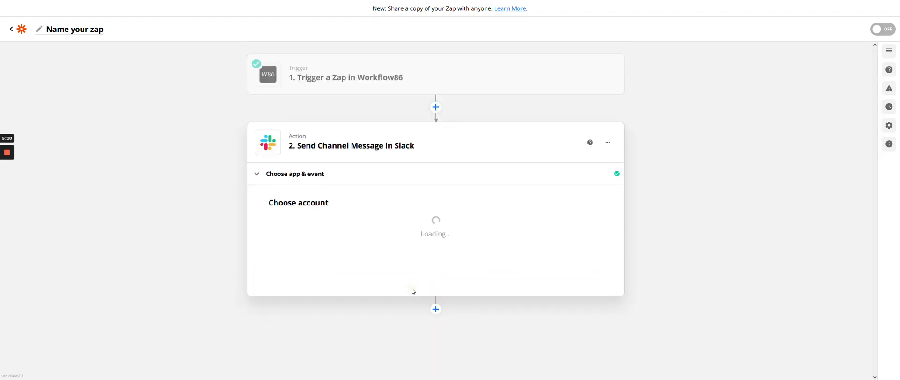
Select the existing Slack account for the Workflow86 workspace and continue to the action setup.
click(300, 234)
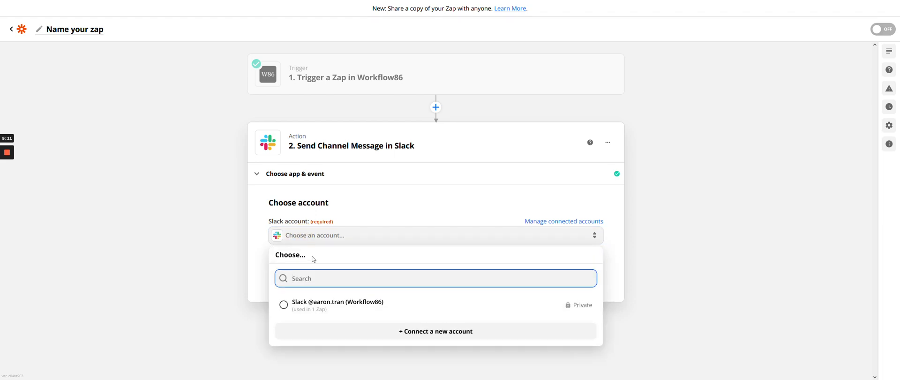
click(318, 307)
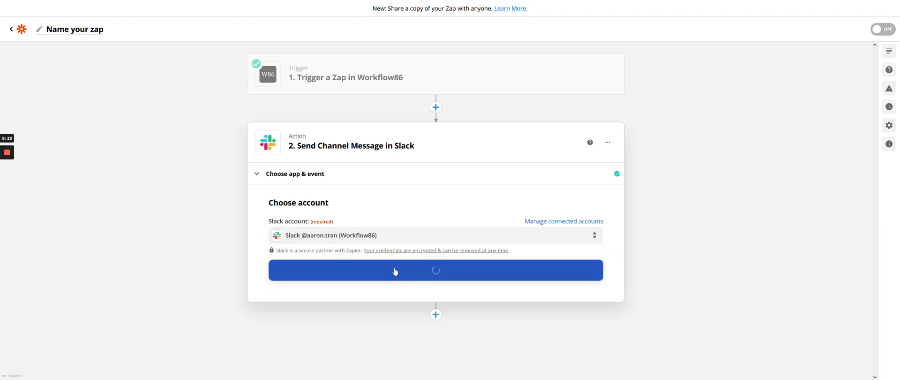
click(412, 274)
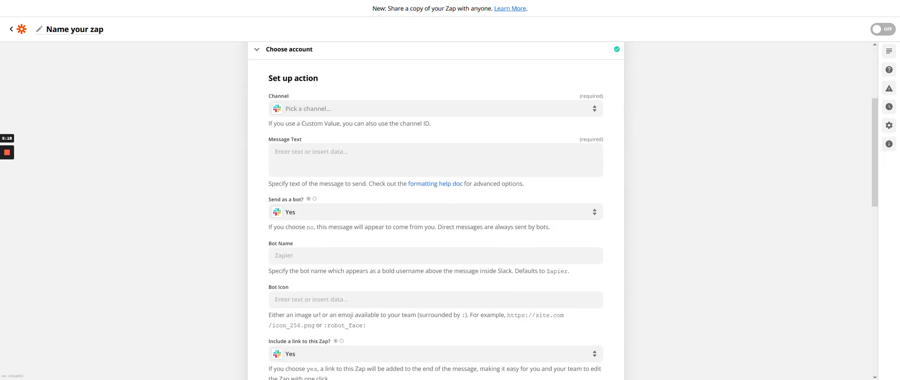
Search for and select the twitter channel as the destination of the Slack message.
click(322, 111)
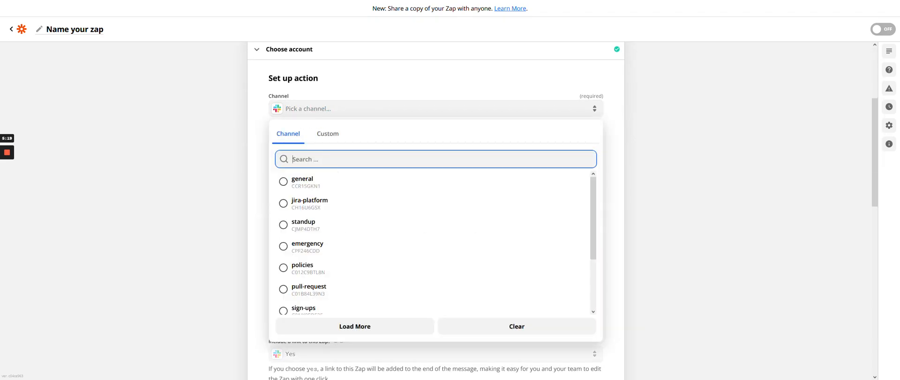
click(322, 159)
text(twit)
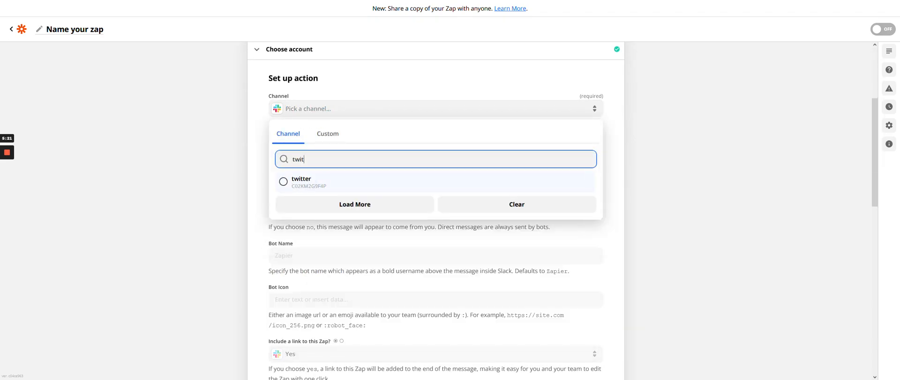
click(320, 185)
Compose the message text "Here is a message from Workflow86: " followed by the trigger's Message data field.
click(292, 152)
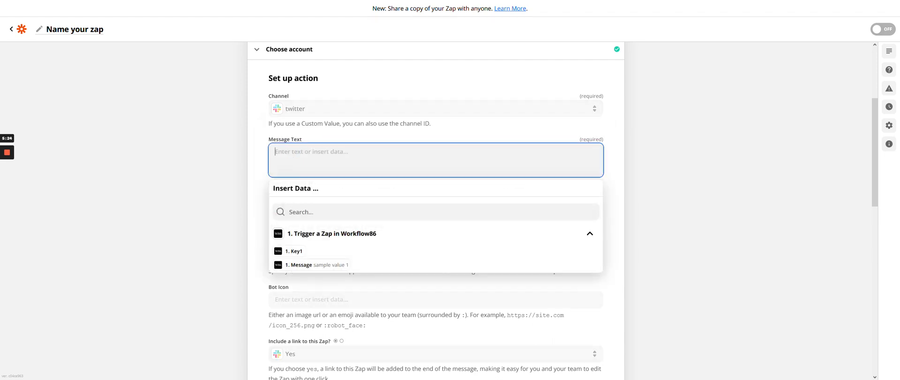
text(Here is a message from Workfl)
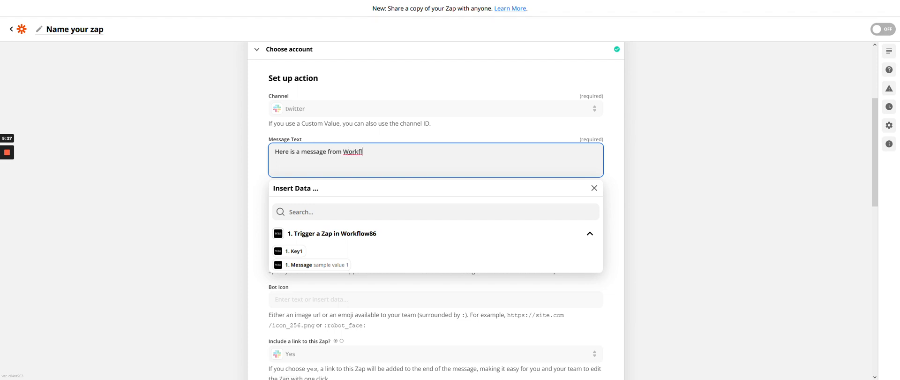
text(ow86:)
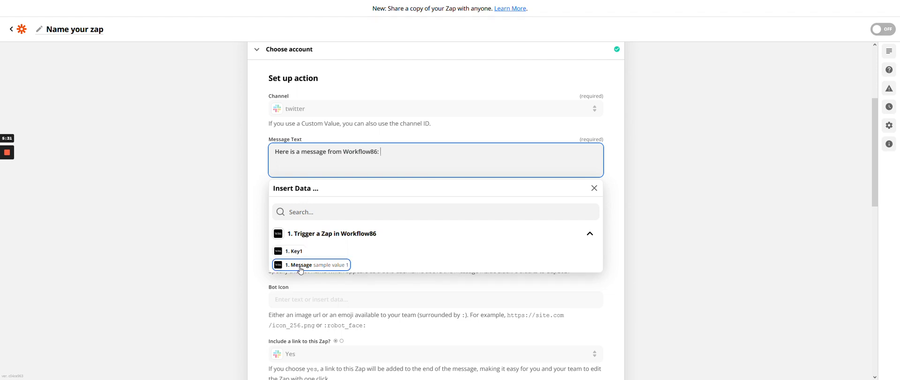
scroll(306, 205, down, 1)
click(300, 210)
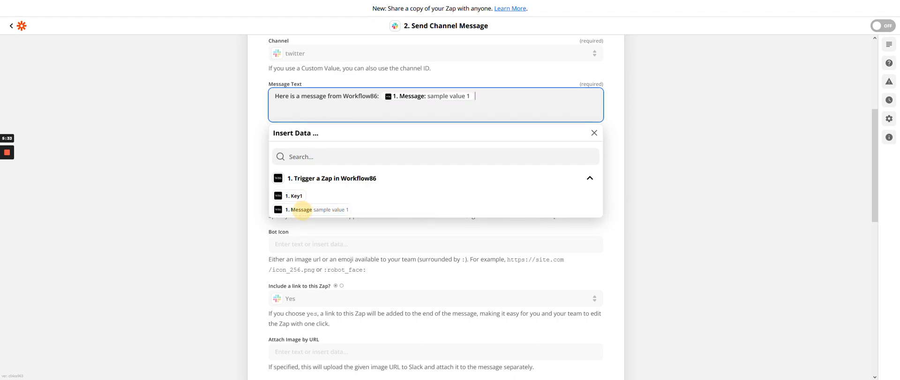
Switch to Workflow86, go back from the Trigger a Zap component to the workflow canvas, and return to Zapier.
click(34, 5)
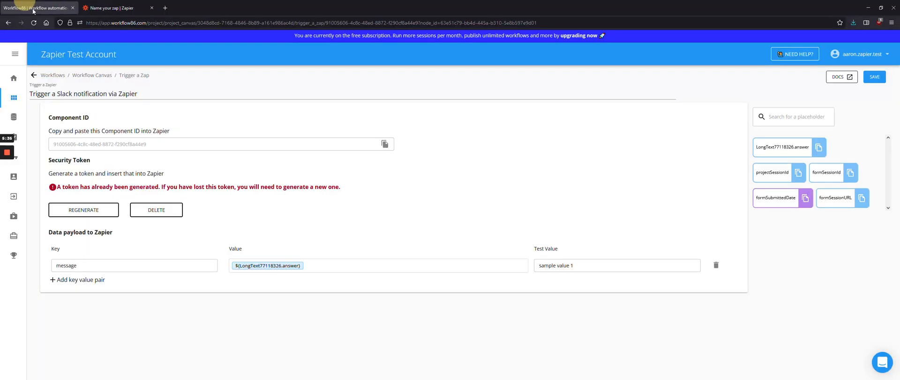
click(33, 47)
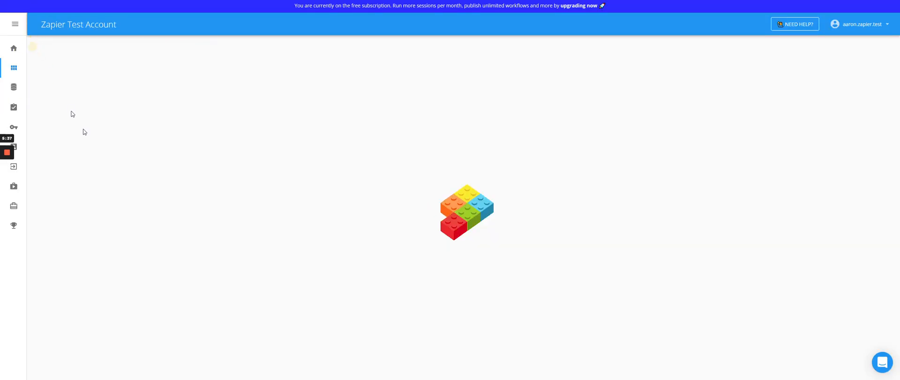
click(115, 5)
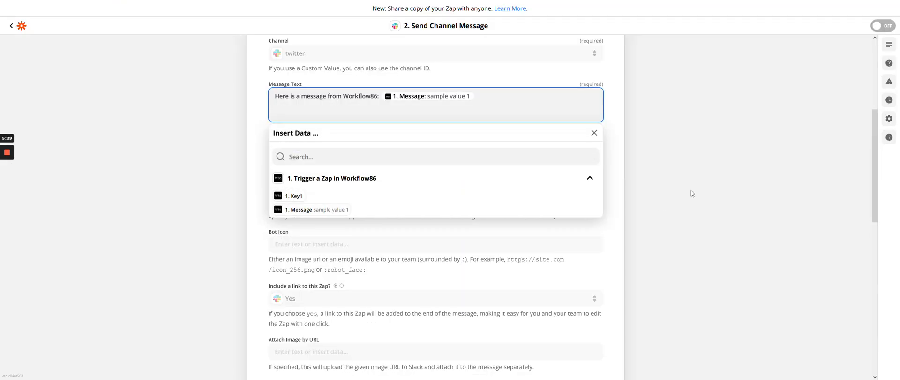
Keep the remaining Send Channel Message options at their defaults and continue to the action test.
scroll(305, 187, down, 4)
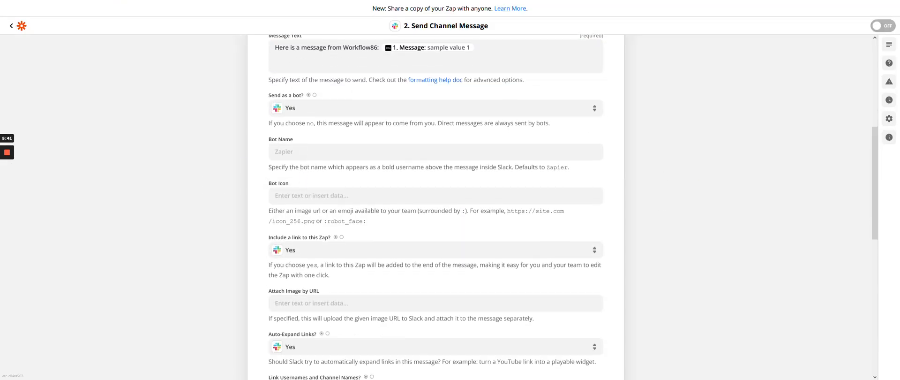
scroll(307, 212, down, 2)
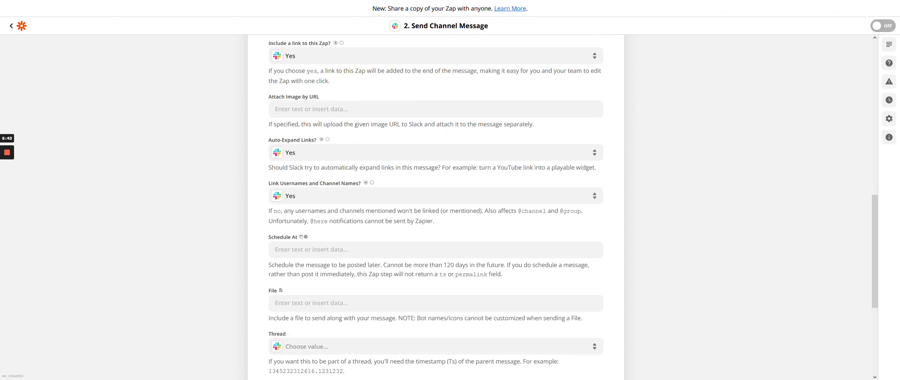
scroll(400, 308, down, 3)
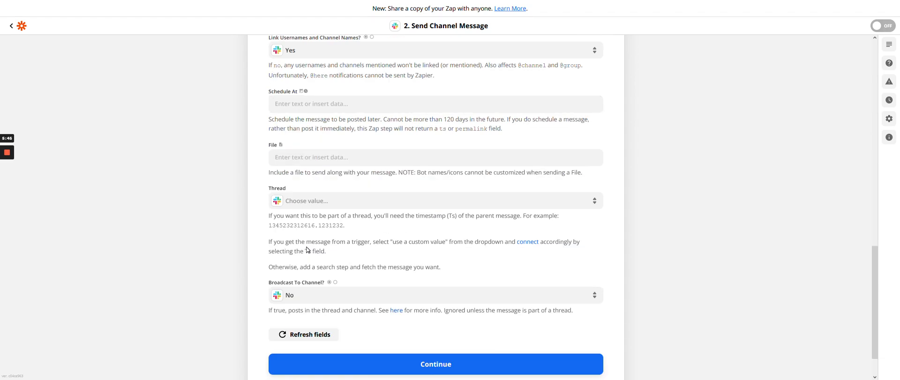
scroll(400, 309, down, 1)
click(396, 321)
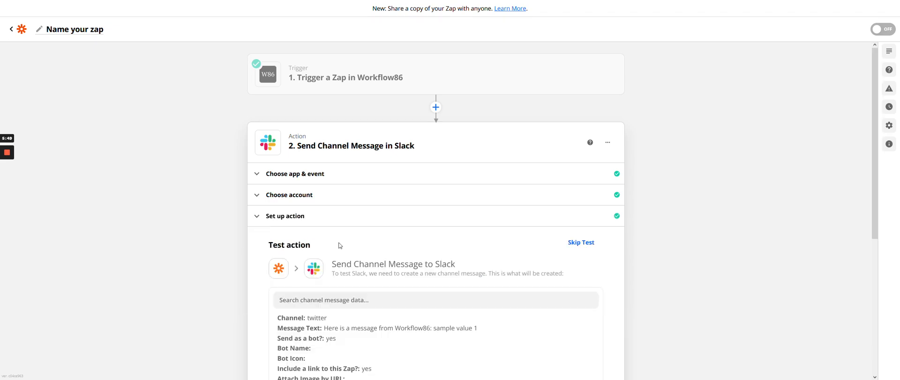
Run the Slack action test and check the delivered message in Slack's twitter channel.
scroll(335, 246, down, 5)
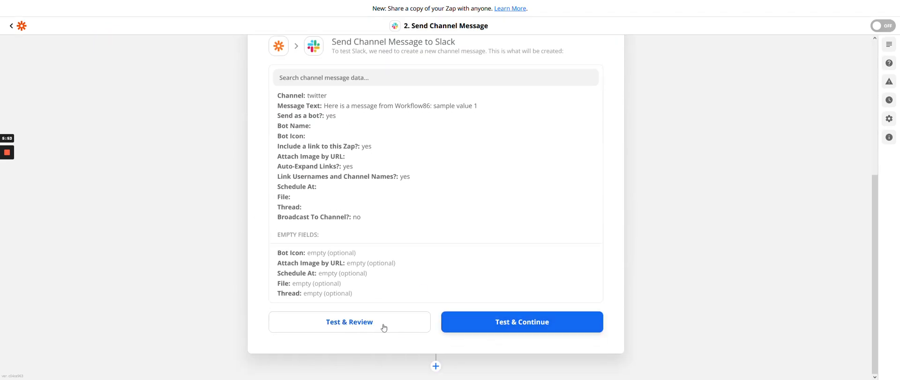
click(469, 325)
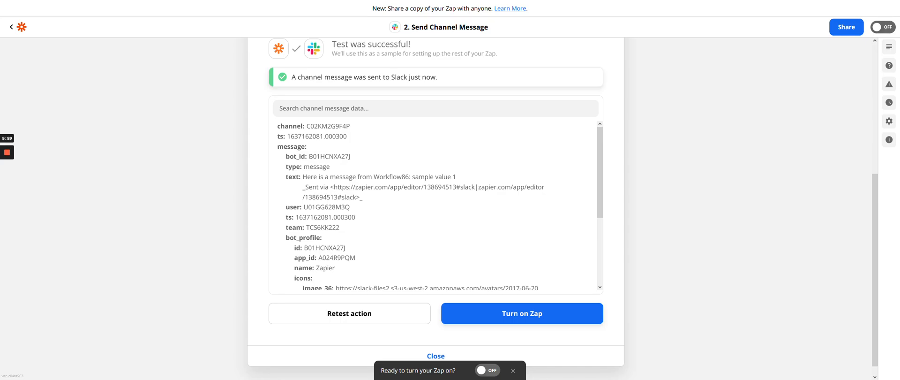
key(alt+Tab)
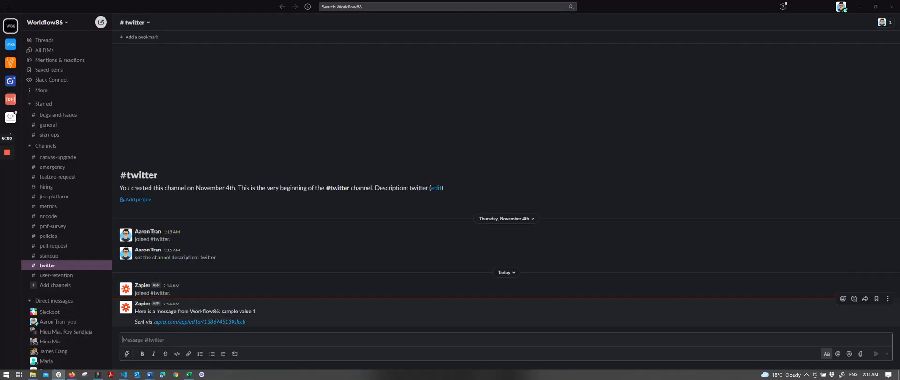
click(860, 6)
Turn on the Zap, dismiss the completion message and switch to the Workflow86 canvas.
click(502, 313)
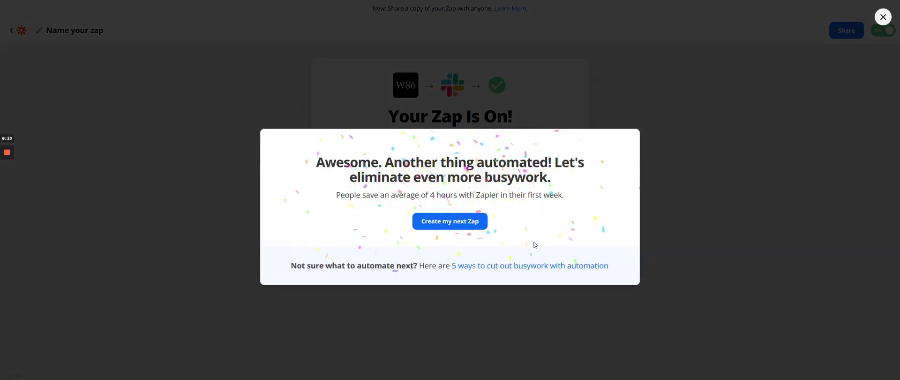
click(698, 169)
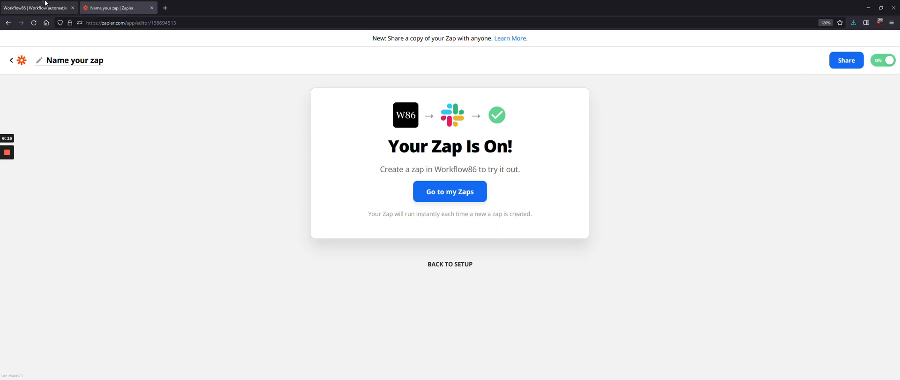
click(46, 3)
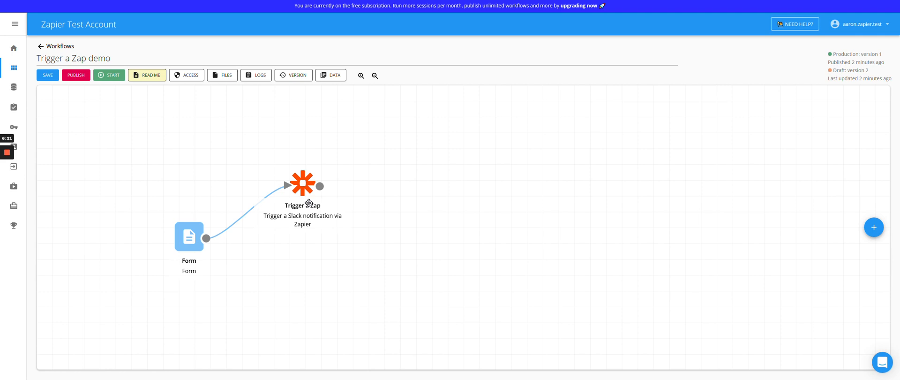
Publish version 2 of the Trigger a Zap demo workflow and close the form started from the earlier version.
click(103, 77)
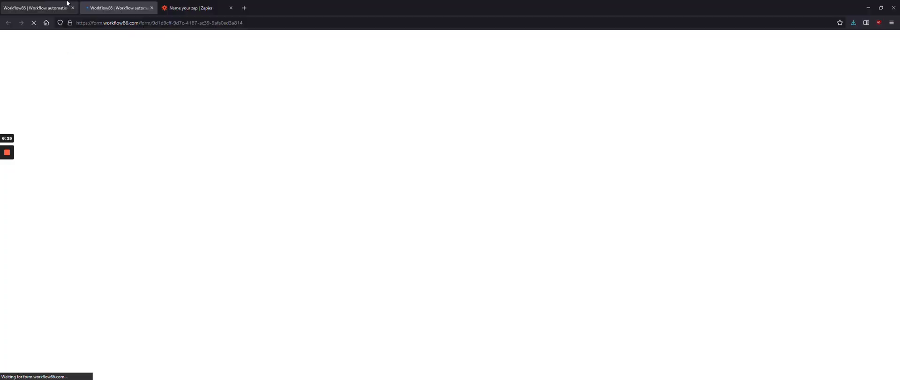
click(56, 9)
click(78, 79)
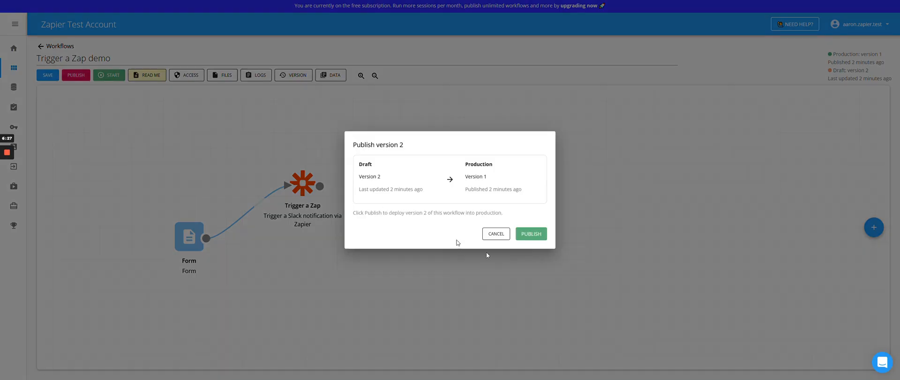
click(530, 238)
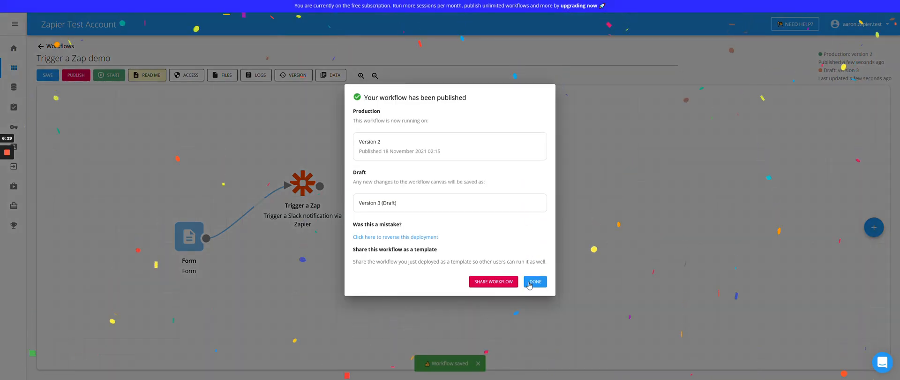
click(94, 6)
click(152, 7)
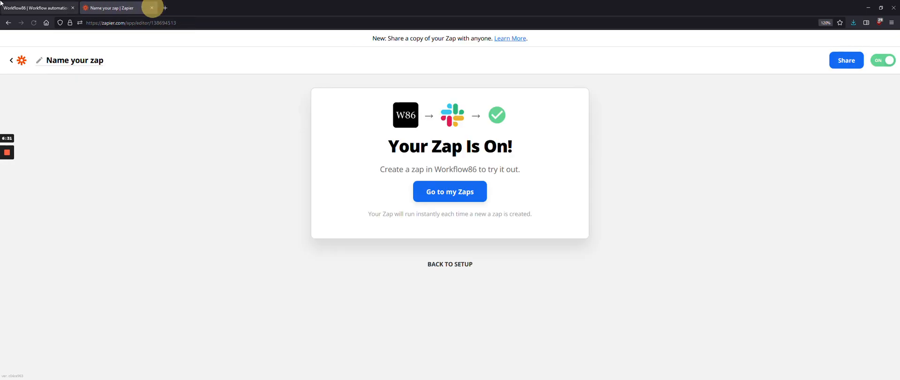
click(153, 7)
Start the workflow, submit the form with the message "This is a trigger a zap test", and return to the canvas.
click(107, 75)
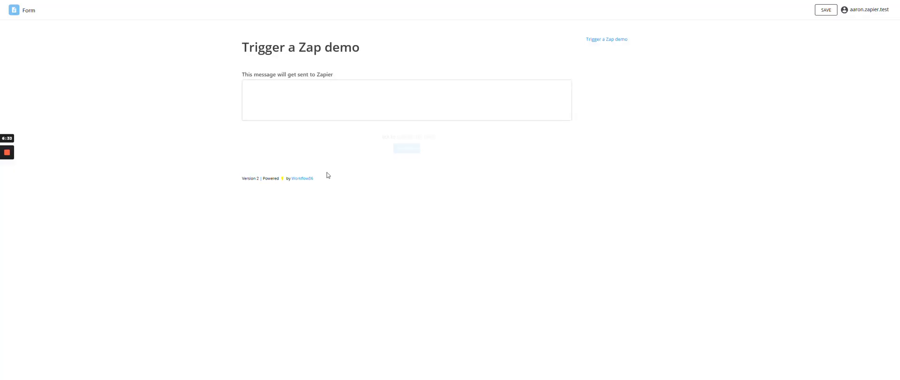
click(286, 97)
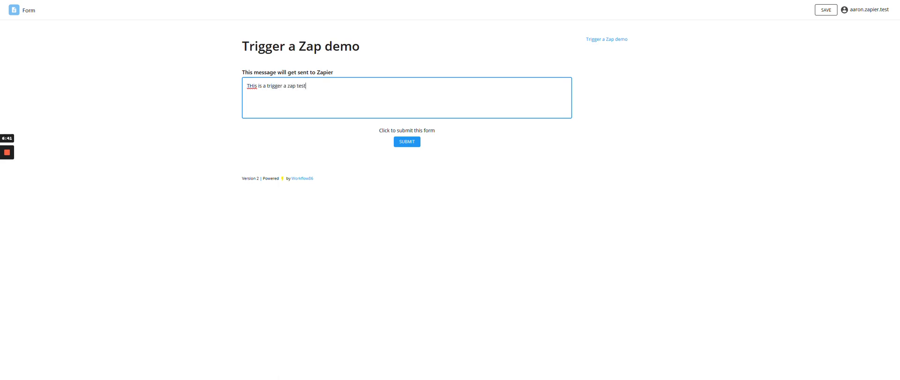
click(256, 86)
key(BackSpace)
text(h)
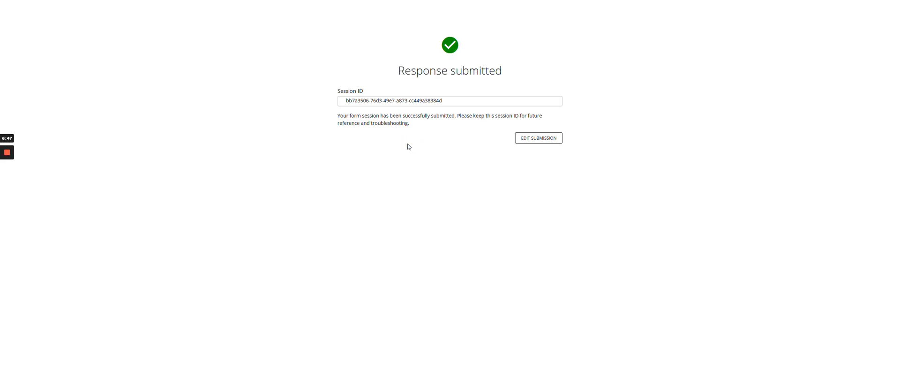
mouse_move(38, 3)
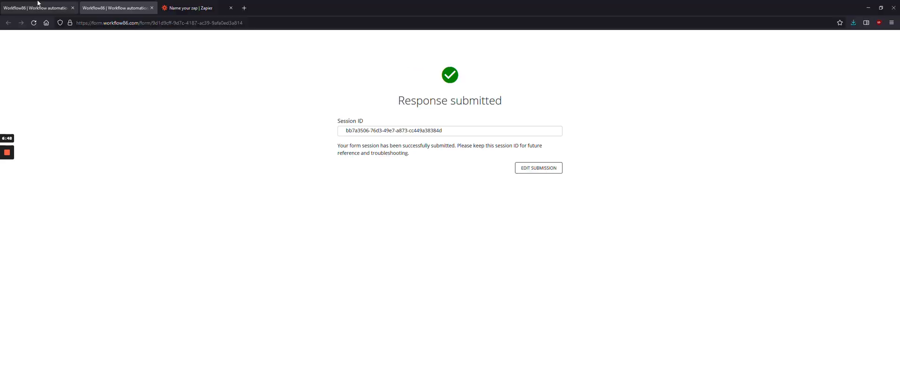
click(66, 3)
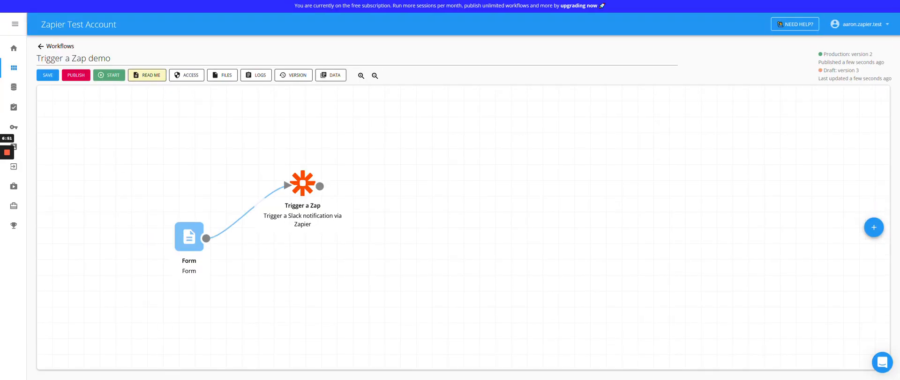
Switch to Slack and check the message delivered to the twitter channel by the form submission.
key(alt+Tab)
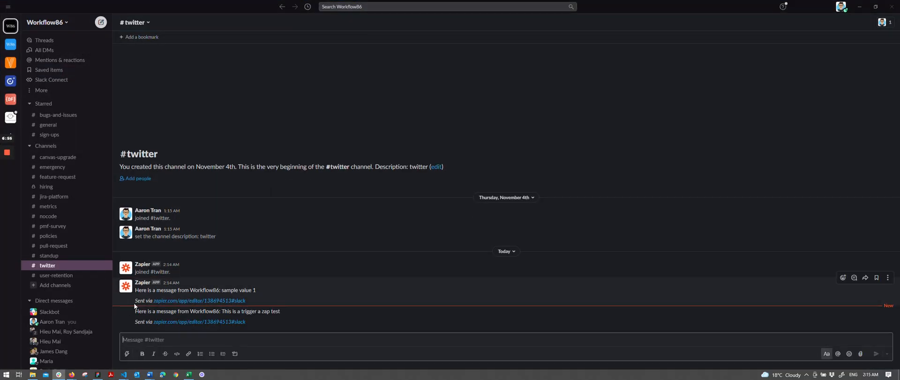
drag(135, 311, 288, 323)
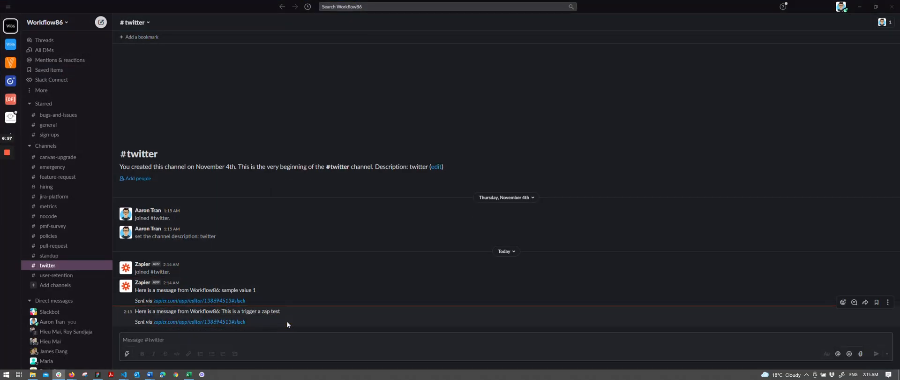
click(859, 6)
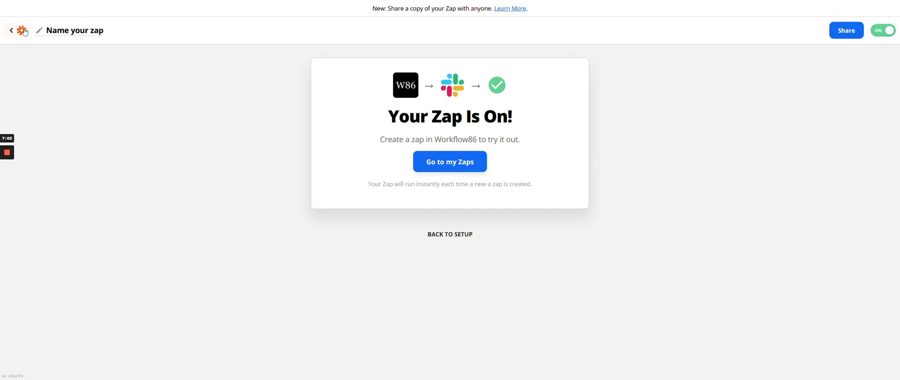
Leave the finished Zap for the Zapier Zaps list and return to the Workflow86 canvas.
click(52, 41)
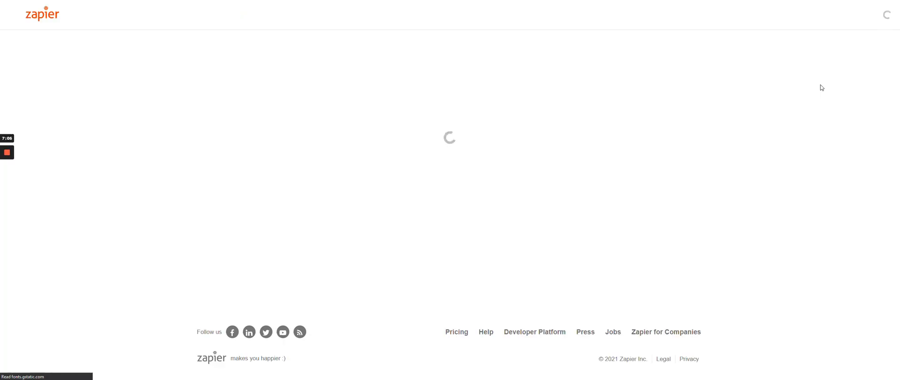
click(114, 7)
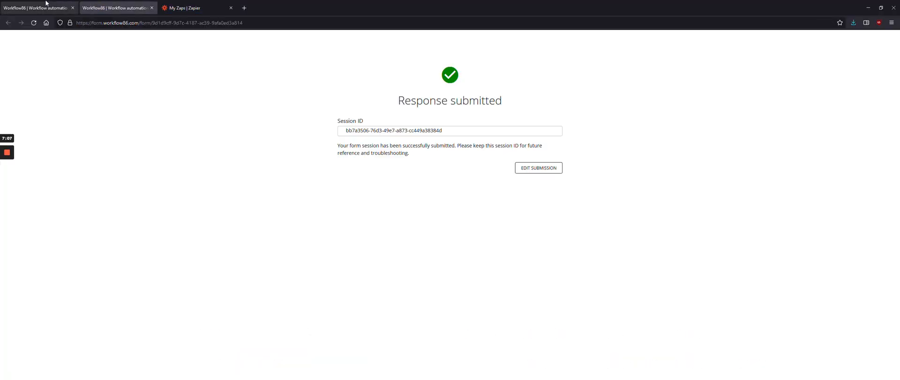
click(30, 3)
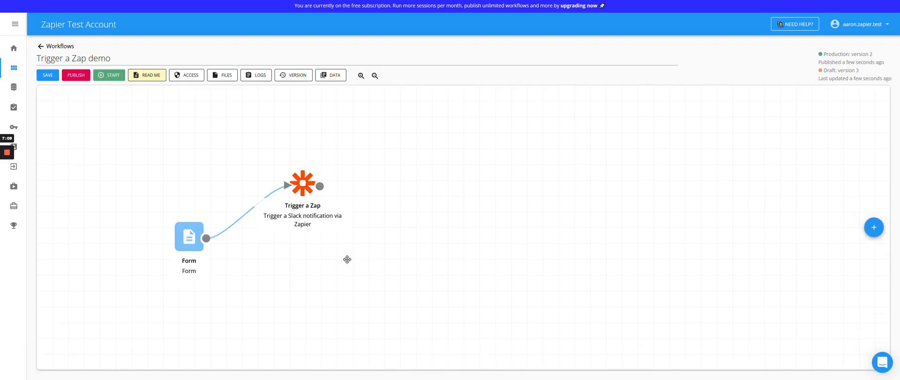
Add an Assign Task component between Form and Trigger a Zap, making room for it, and connect its output to Trigger a Zap.
click(307, 224)
drag(306, 225, 295, 192)
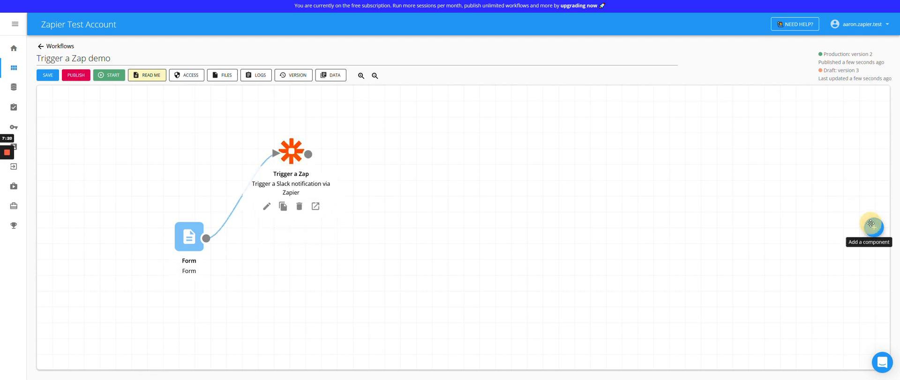
click(874, 227)
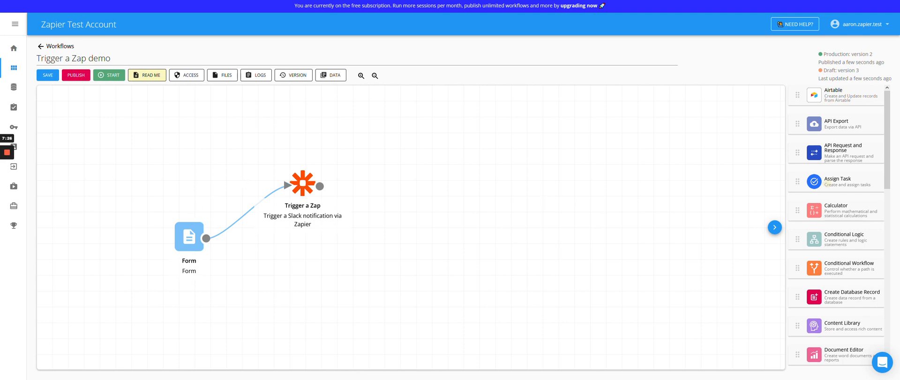
drag(826, 184, 272, 249)
drag(320, 187, 429, 189)
drag(304, 266, 394, 188)
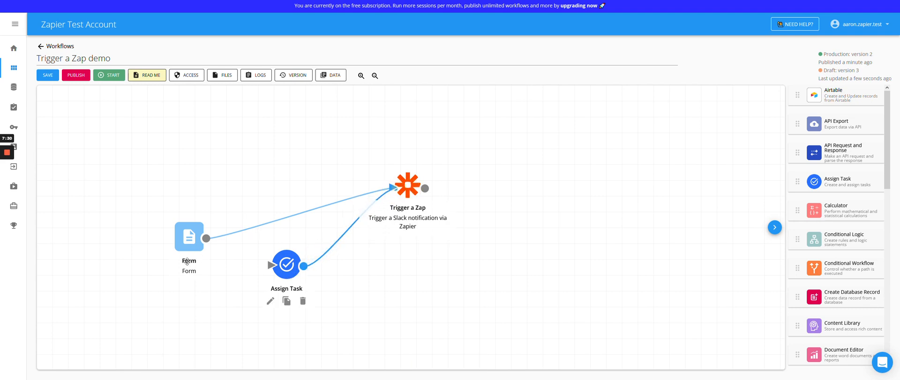
Connect Form to Assign Task and remove the direct link from Form to Trigger a Zap.
mouse_move(206, 238)
mouse_down()
mouse_move(271, 265)
mouse_move(282, 229)
mouse_move(285, 241)
mouse_up()
click(297, 206)
click(302, 212)
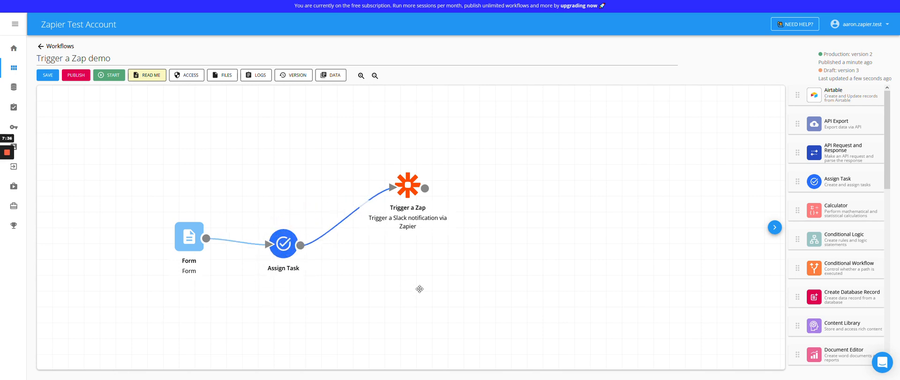
Align Assign Task level with Form and move Trigger a Zap closer to it on the canvas.
drag(283, 243, 274, 238)
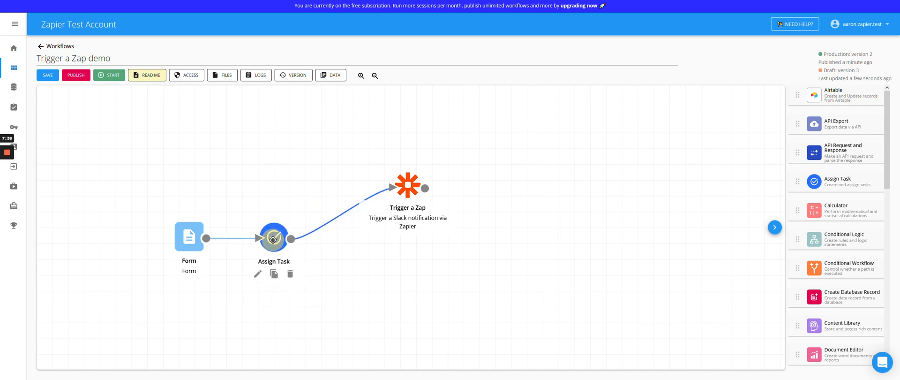
click(285, 189)
drag(406, 188, 380, 190)
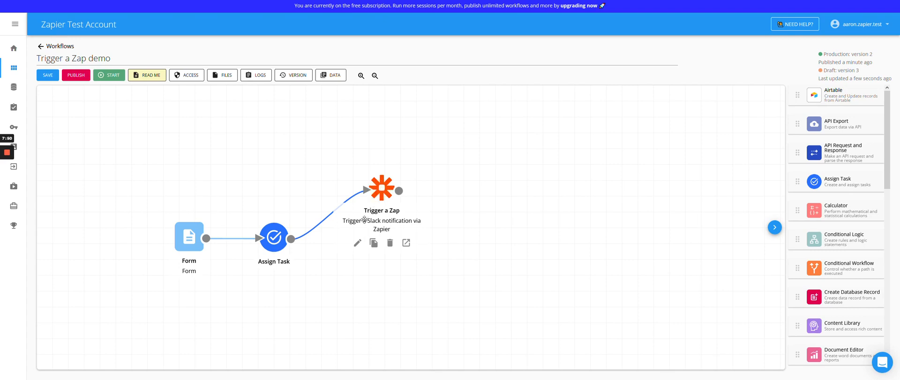